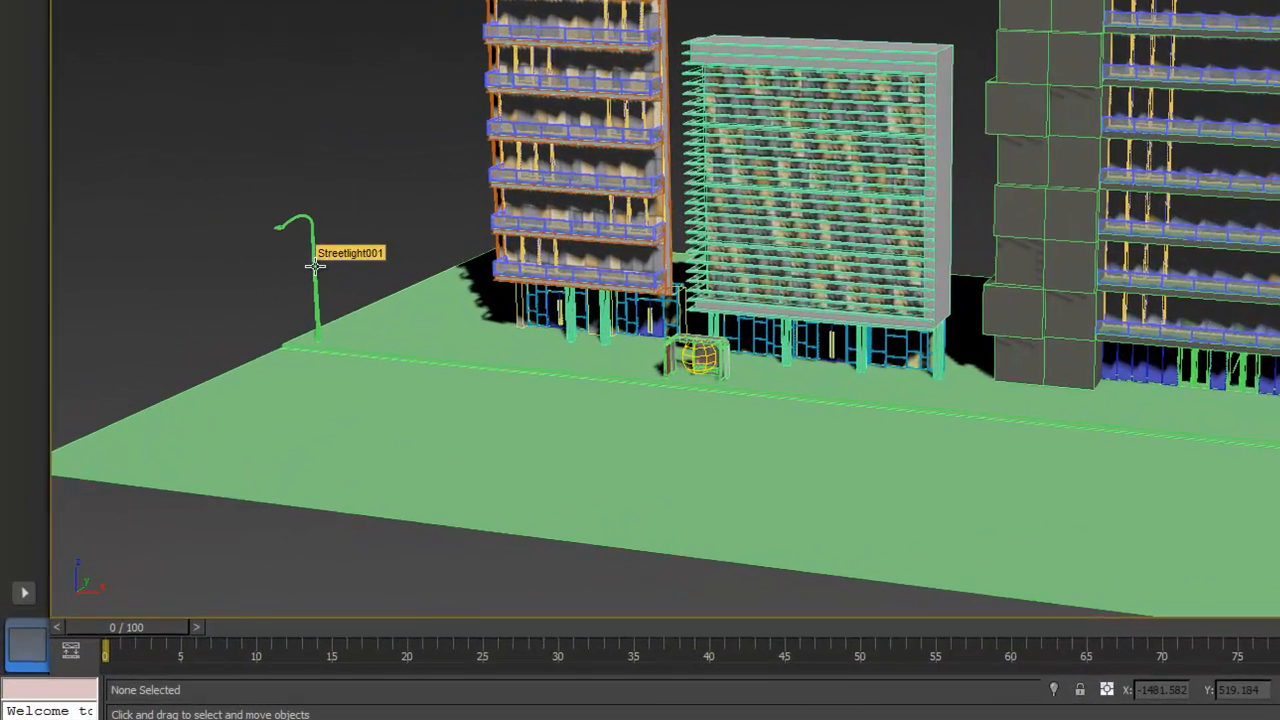
Clone the streetlight along the X axis as one independent copy at about X -476.
{"action": "left_click", "coordinate": [212, 410]}
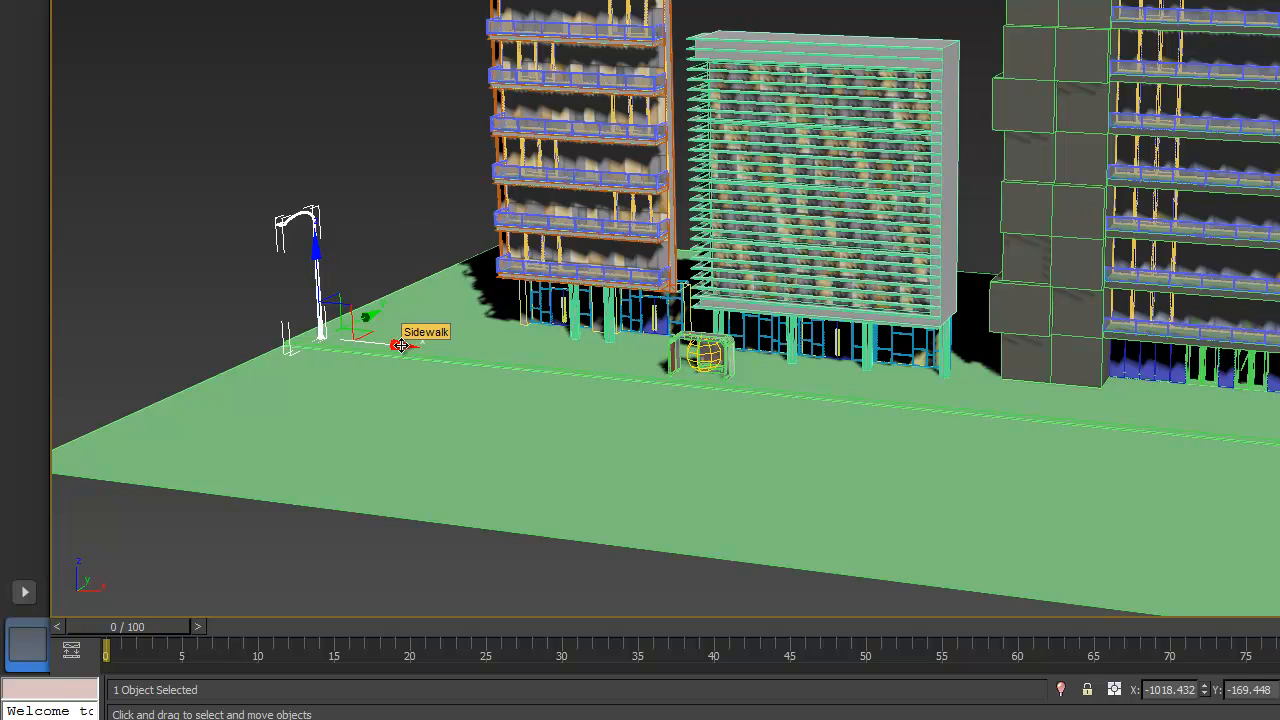
{"action": "left_click_drag", "start_coordinate": [400, 345], "coordinate": [594, 380], "text": "shift"}
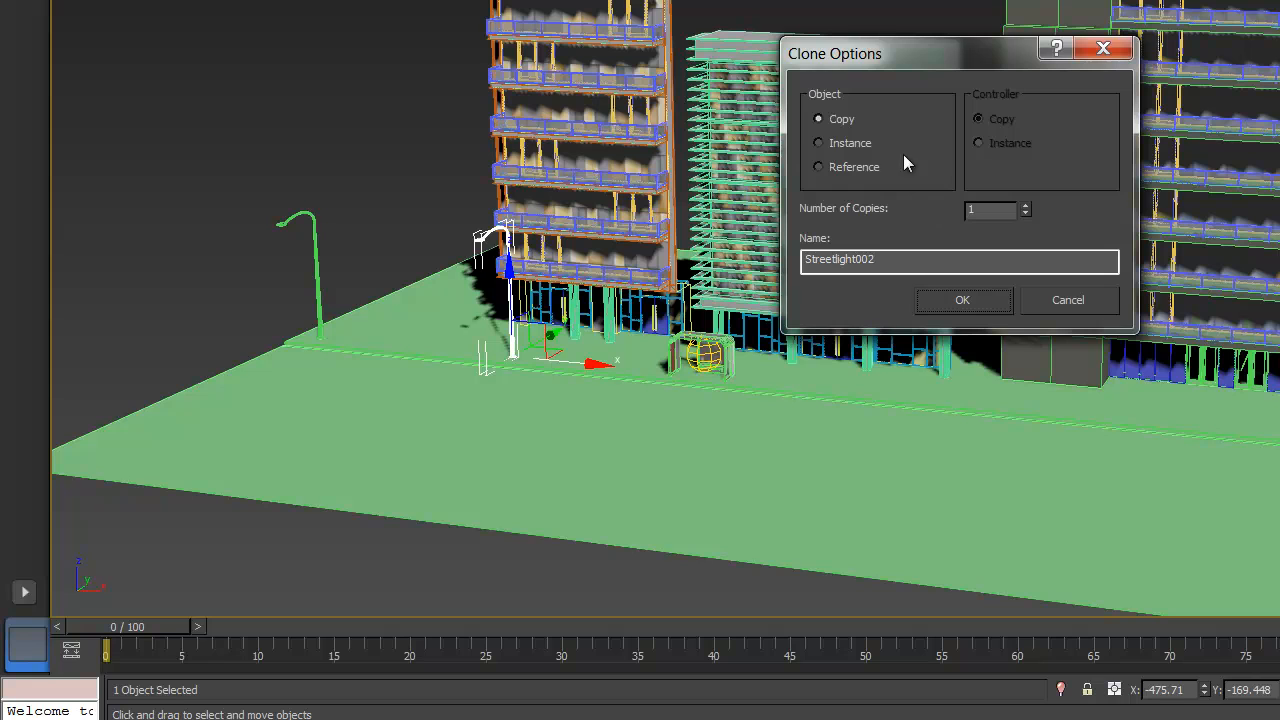
{"action": "left_click", "coordinate": [962, 301]}
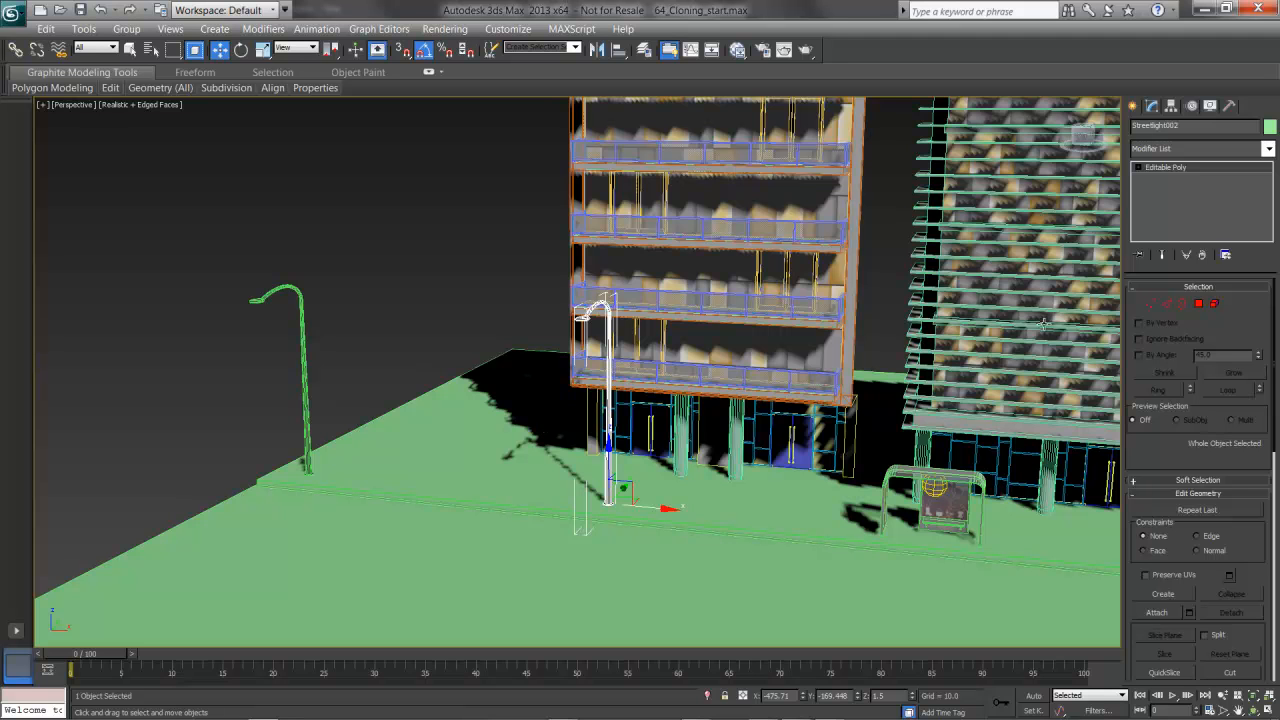
Try editing the copied streetlight's upper vertices at vertex level, then delete the copy.
{"action": "left_click", "coordinate": [1151, 304]}
{"action": "left_click_drag", "start_coordinate": [517, 250], "coordinate": [608, 152]}
{"action": "key", "text": "1"}
{"action": "key", "text": "Delete"}
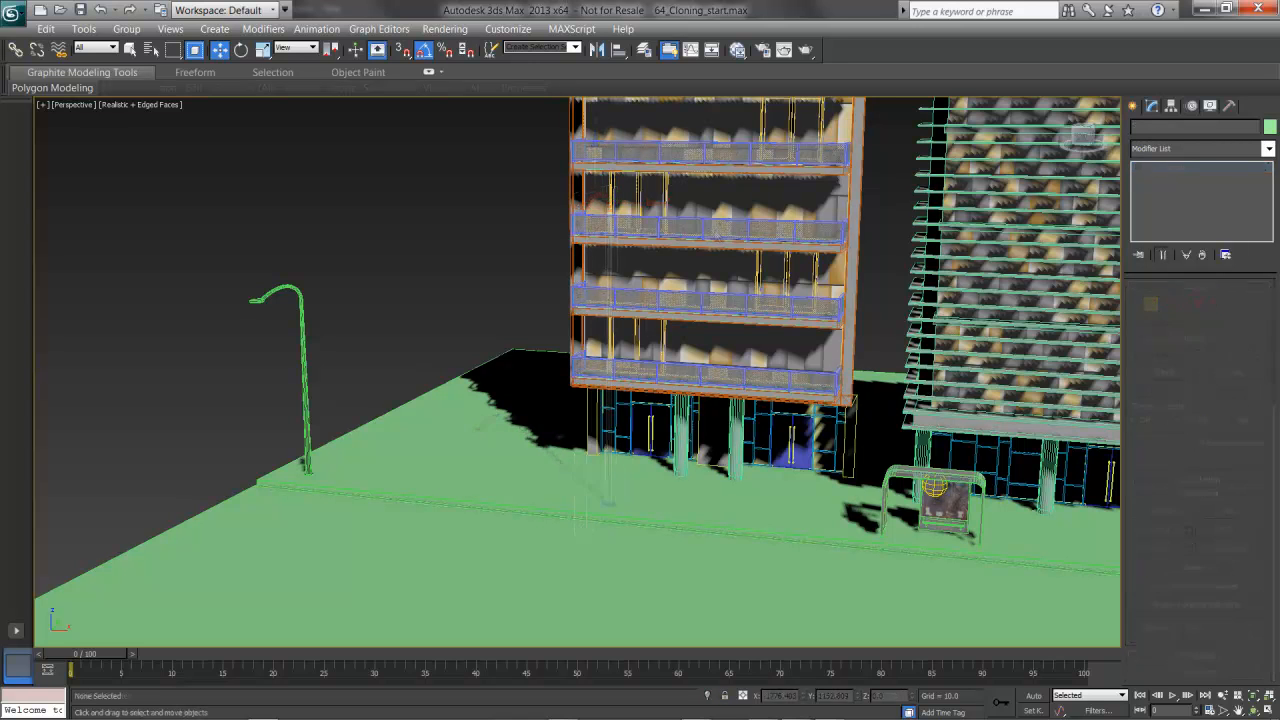
Clone the original streetlight along the X axis as two evenly spaced instances, the first at about X -539.
{"action": "left_click", "coordinate": [302, 325]}
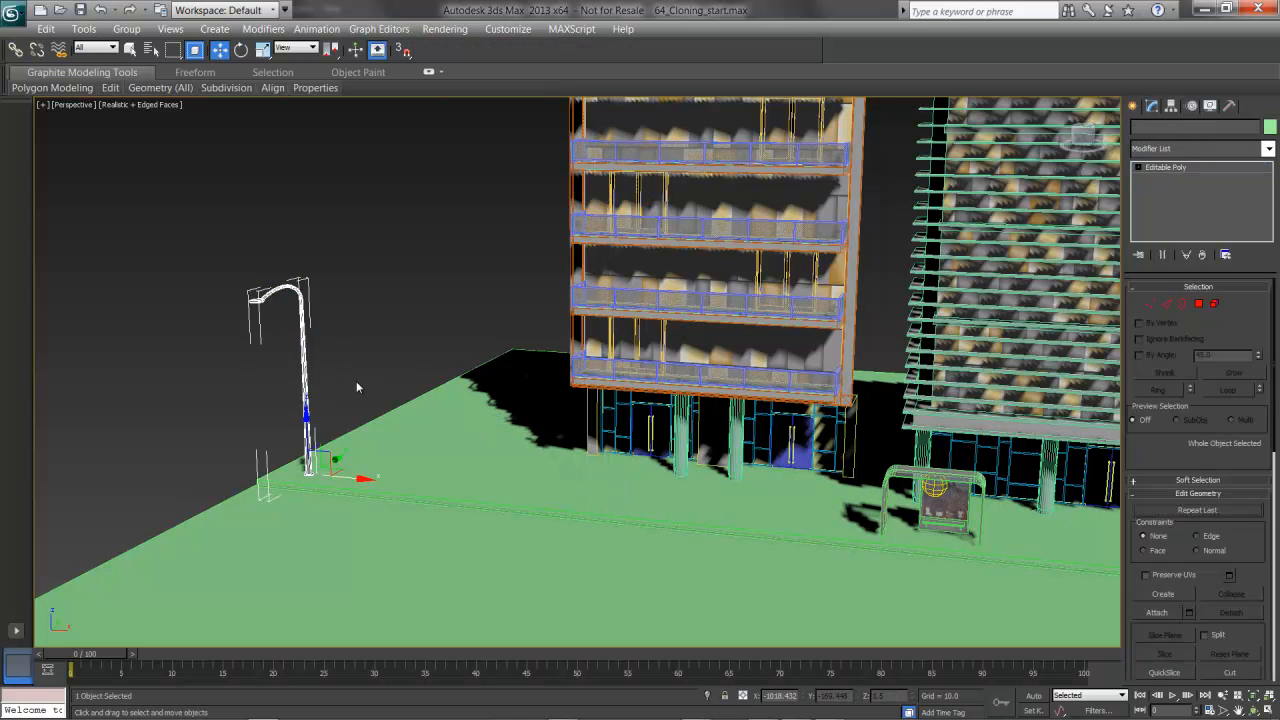
{"action": "left_click_drag", "start_coordinate": [355, 476], "coordinate": [630, 503], "text": "shift"}
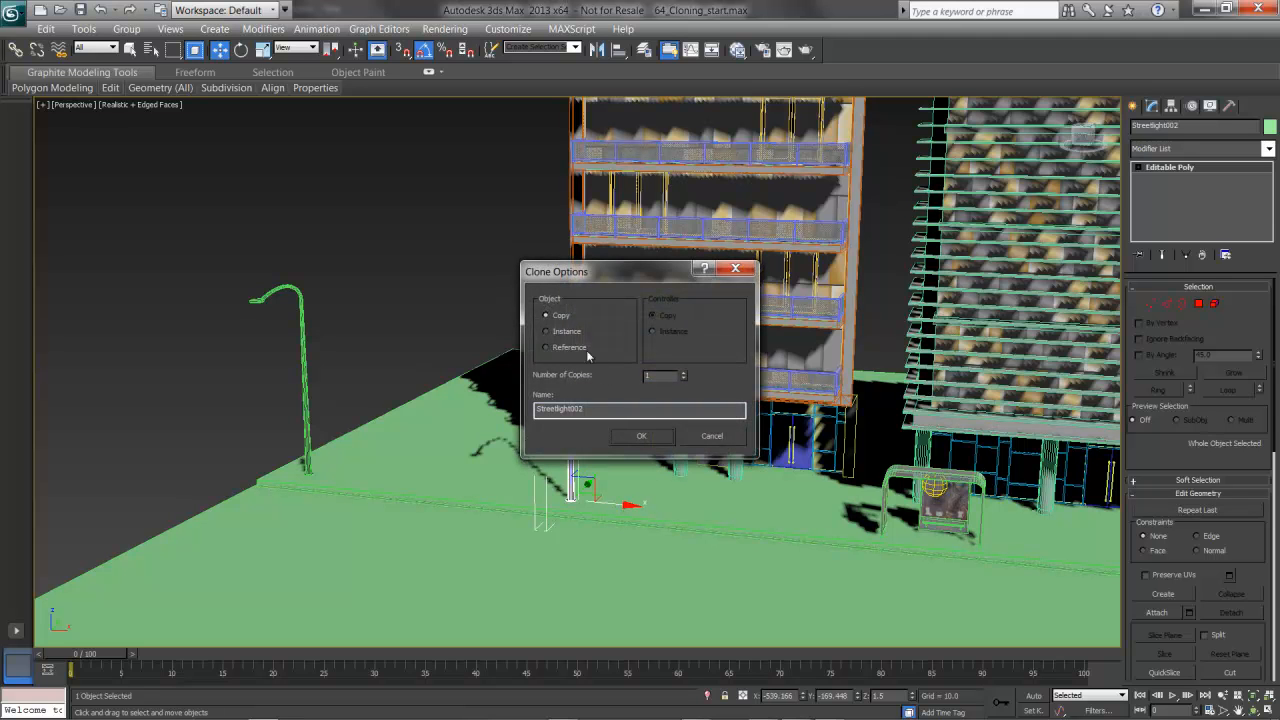
{"action": "left_click", "coordinate": [565, 331]}
{"action": "left_click", "coordinate": [683, 373]}
{"action": "left_click", "coordinate": [643, 436]}
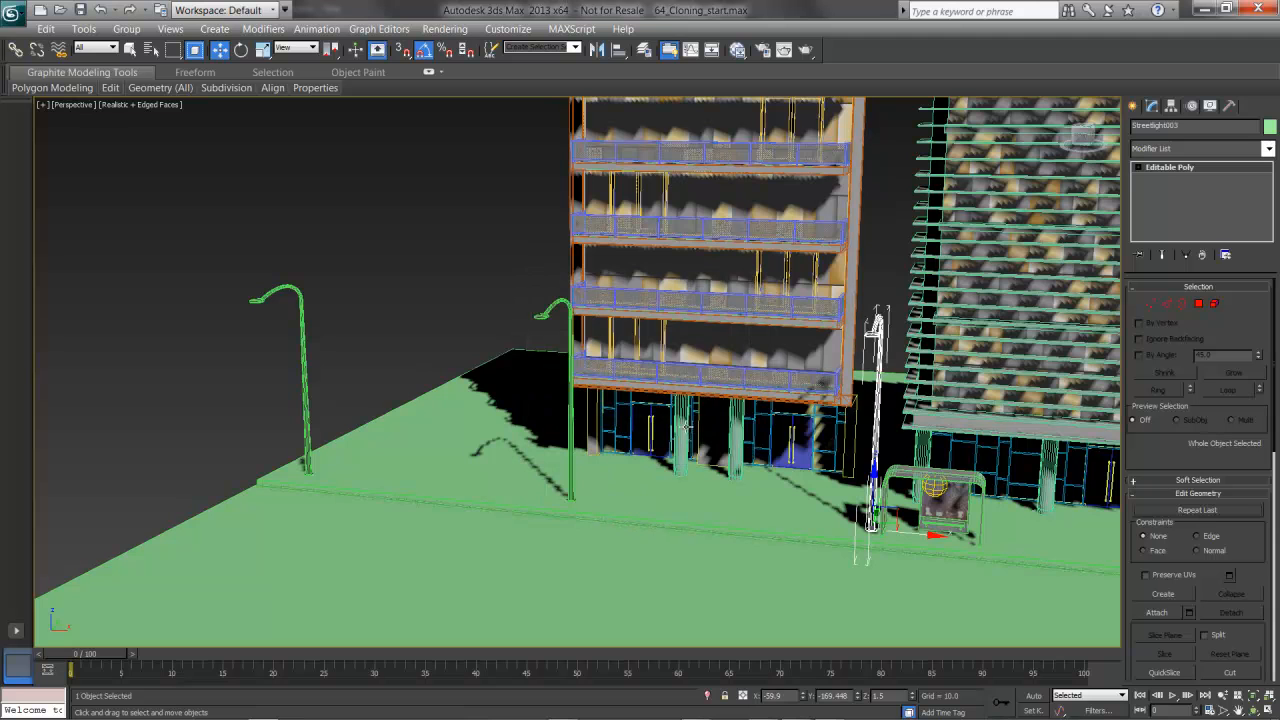
Move the lamp-head vertices of the farthest streetlight instance along the Z axis at vertex level.
{"action": "left_click", "coordinate": [1151, 305]}
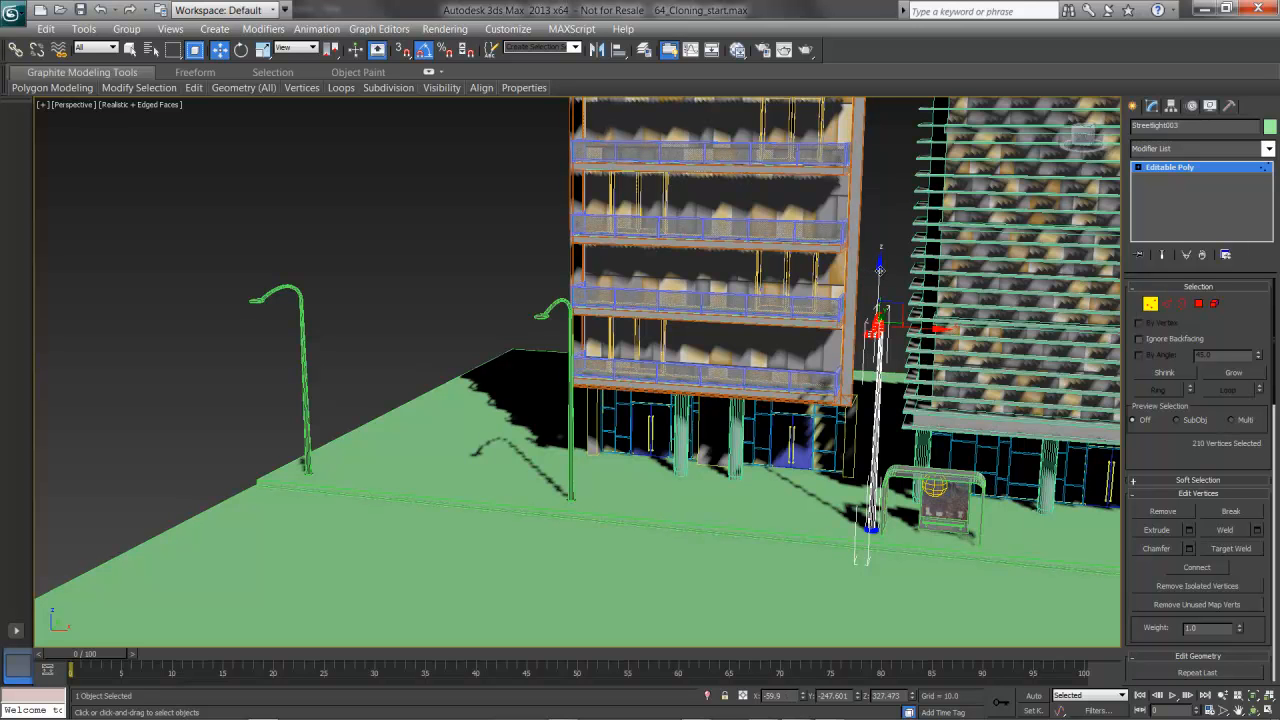
{"action": "mouse_move", "coordinate": [880, 270]}
{"action": "left_mouse_down"}
{"action": "mouse_move", "coordinate": [880, 180]}
{"action": "mouse_move", "coordinate": [876, 297]}
{"action": "mouse_move", "coordinate": [880, 226]}
{"action": "mouse_move", "coordinate": [886, 264]}
{"action": "left_mouse_up"}
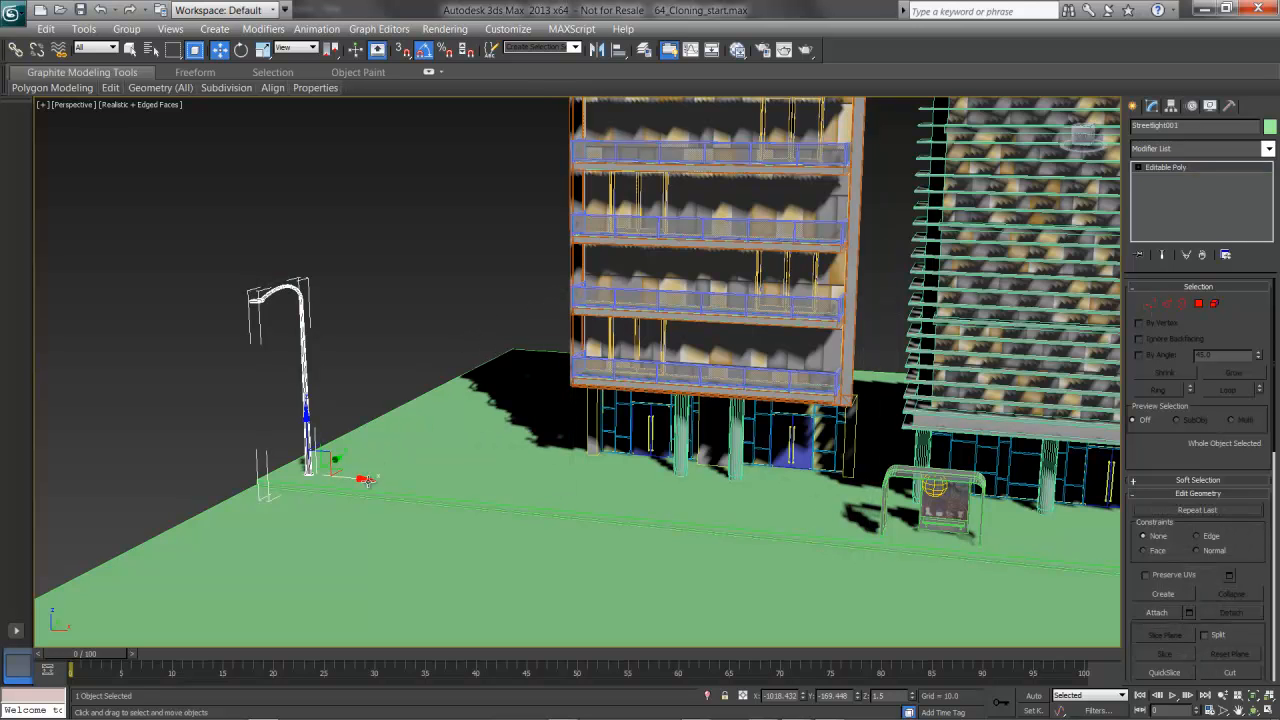
Clone the original streetlight along X as one reference at about X -362 and select the level above Editable Poly in its stack.
{"action": "mouse_move", "coordinate": [366, 481]}
{"action": "left_mouse_down", "text": "shift"}
{"action": "mouse_move", "coordinate": [425, 478]}
{"action": "mouse_move", "coordinate": [734, 533]}
{"action": "left_mouse_up", "text": "shift"}
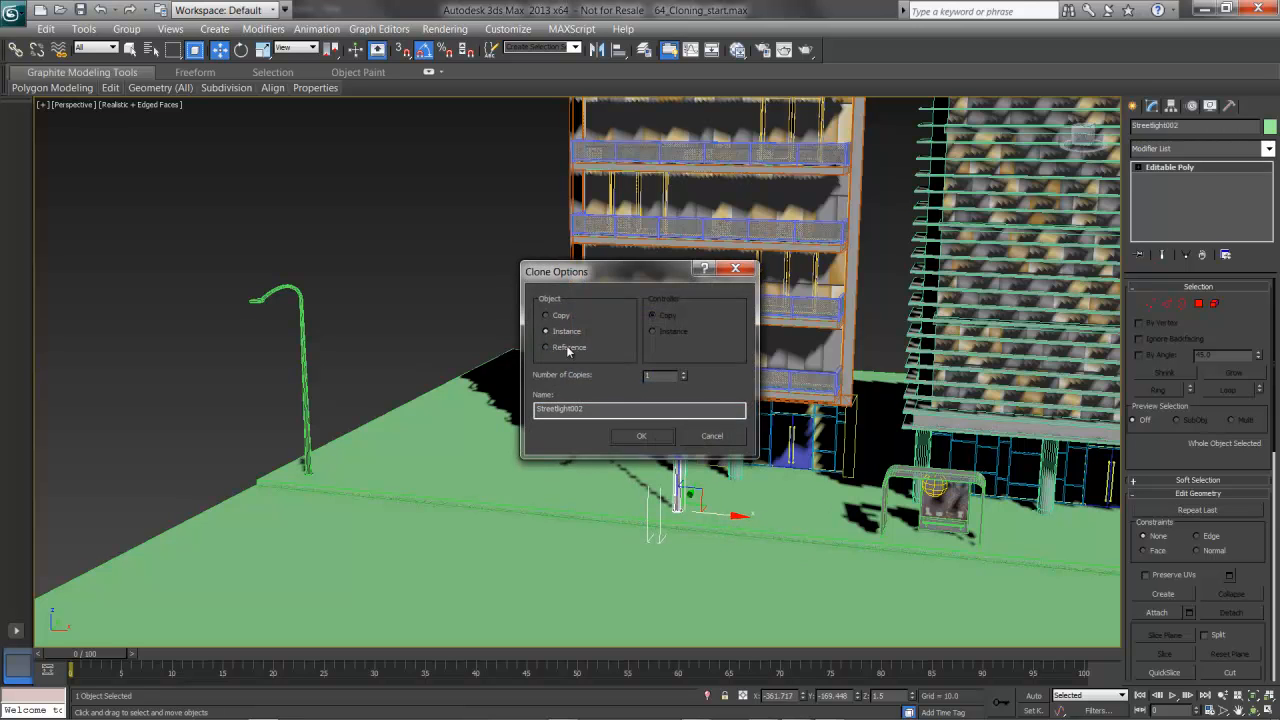
{"action": "left_click", "coordinate": [640, 436]}
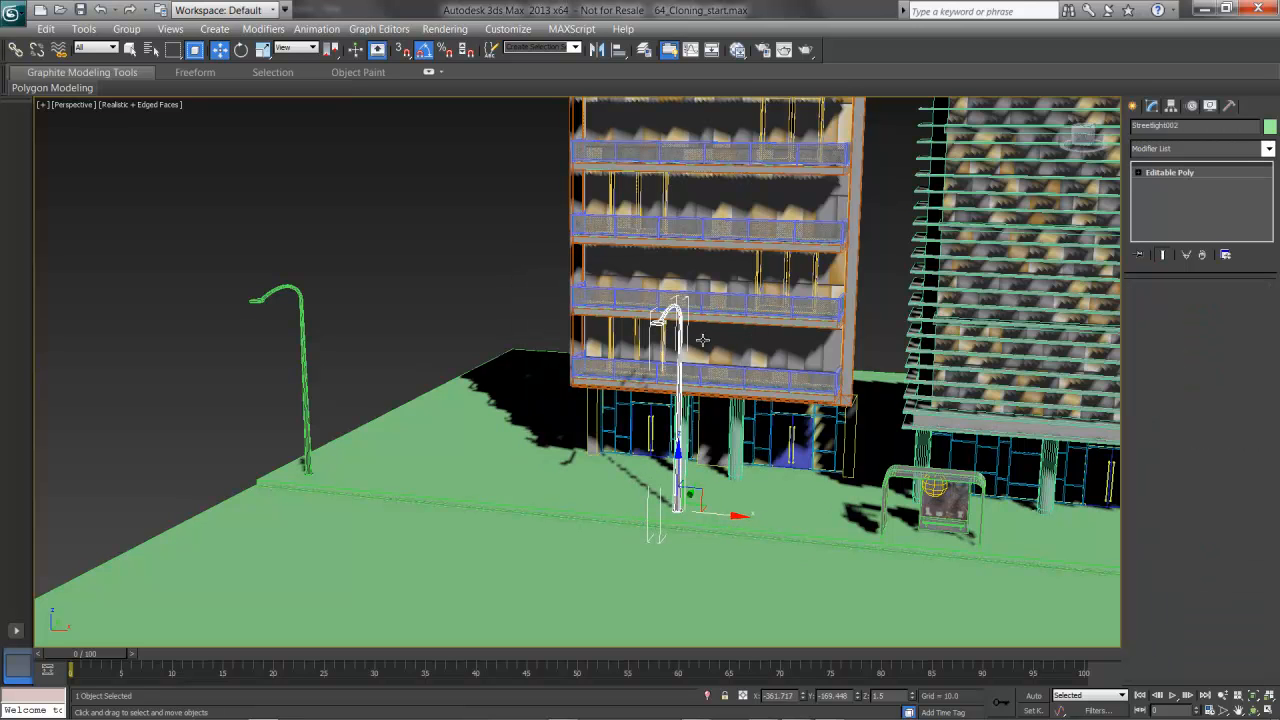
{"action": "left_click", "coordinate": [1157, 177]}
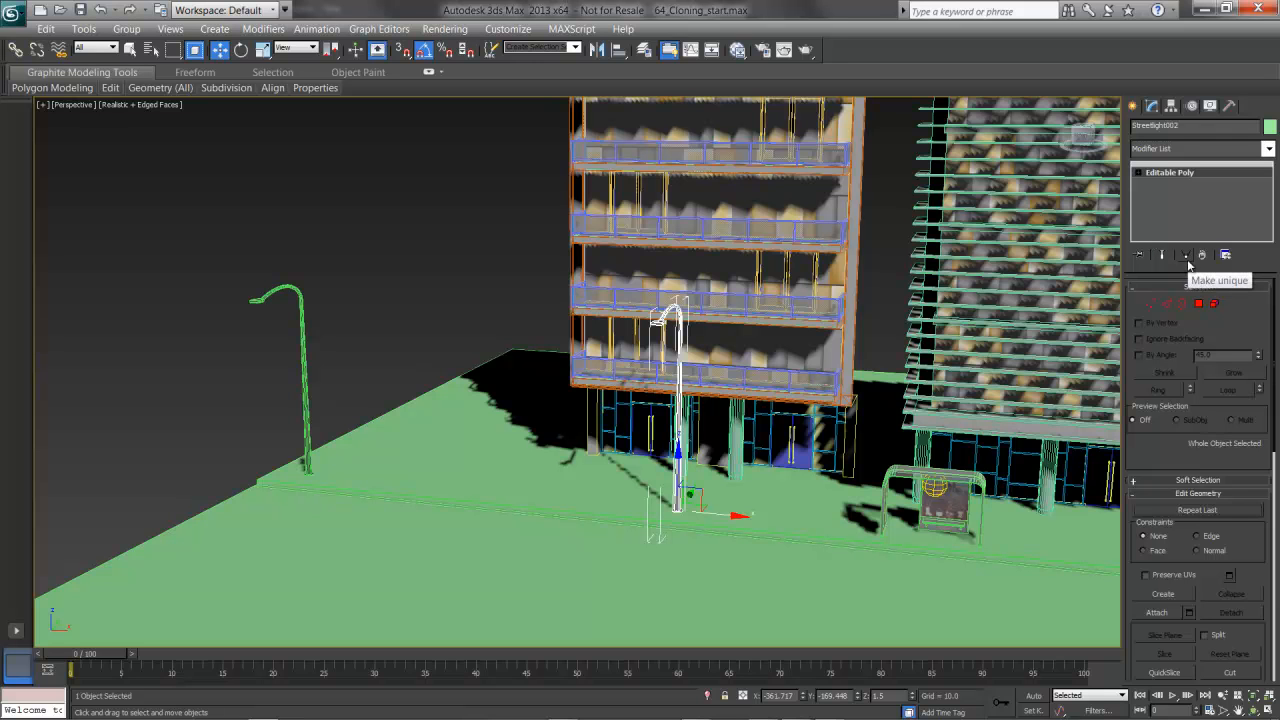
{"action": "left_click", "coordinate": [1151, 172]}
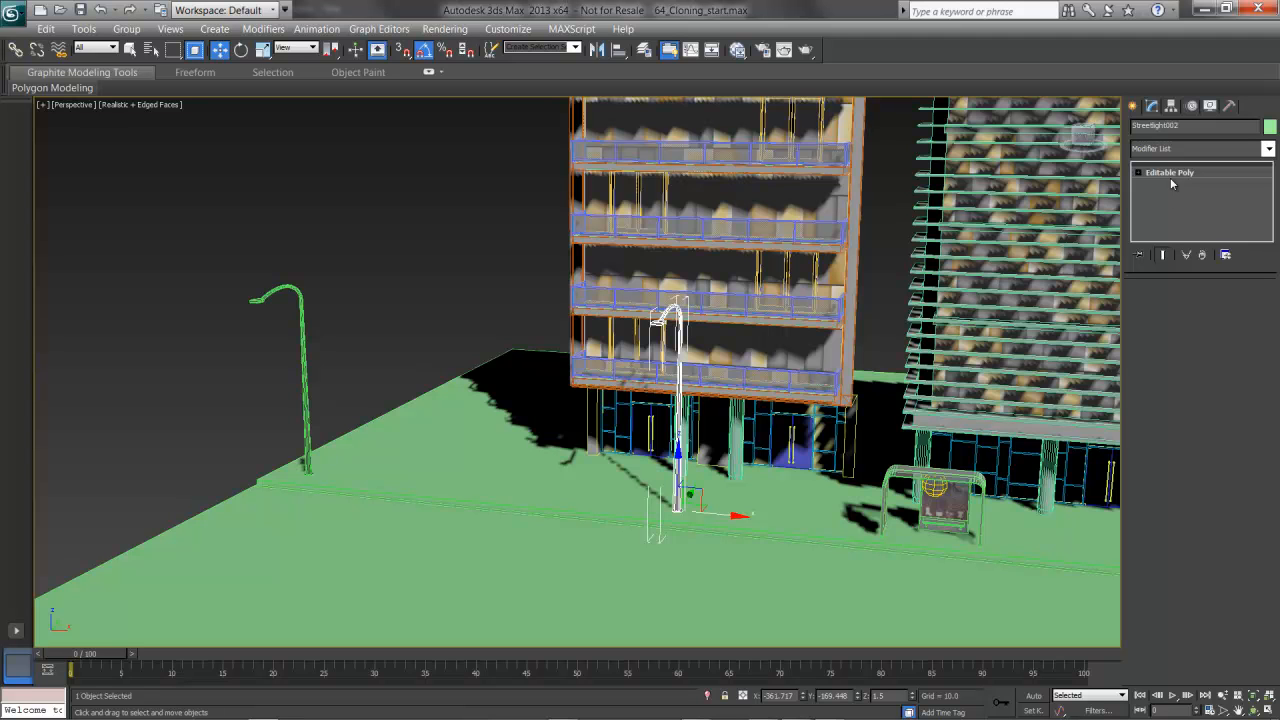
Add a Bend modifier to the reference streetlight with an angle of 55.5 and a direction of 94.5.
{"action": "left_click", "coordinate": [1228, 153]}
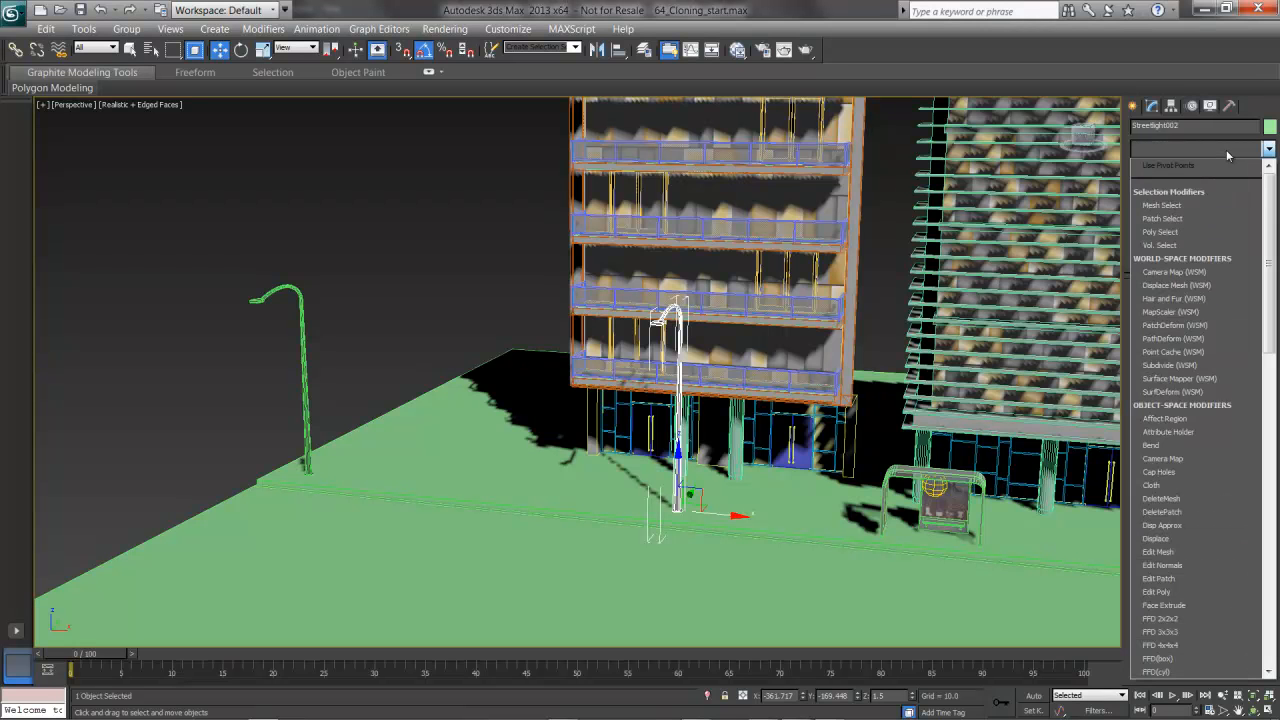
{"action": "left_click", "coordinate": [1165, 445]}
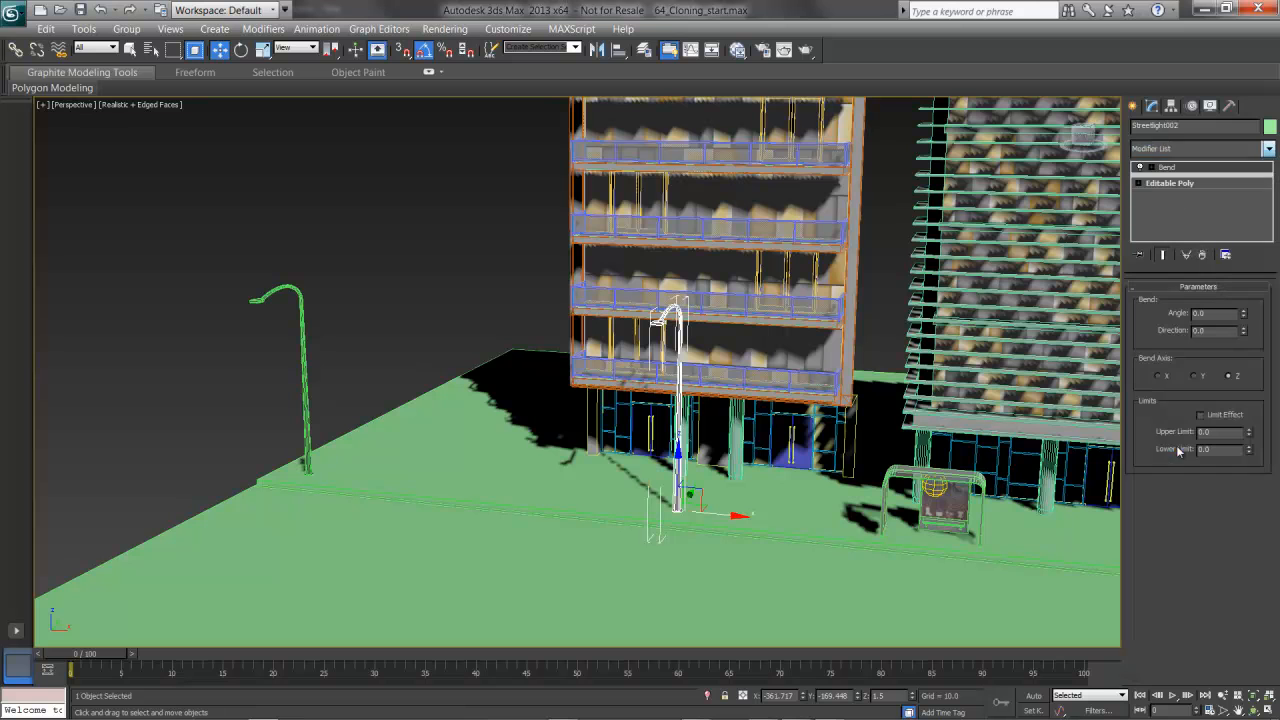
{"action": "left_click", "coordinate": [1243, 312]}
{"action": "left_click_drag", "start_coordinate": [1243, 315], "coordinate": [1243, 250]}
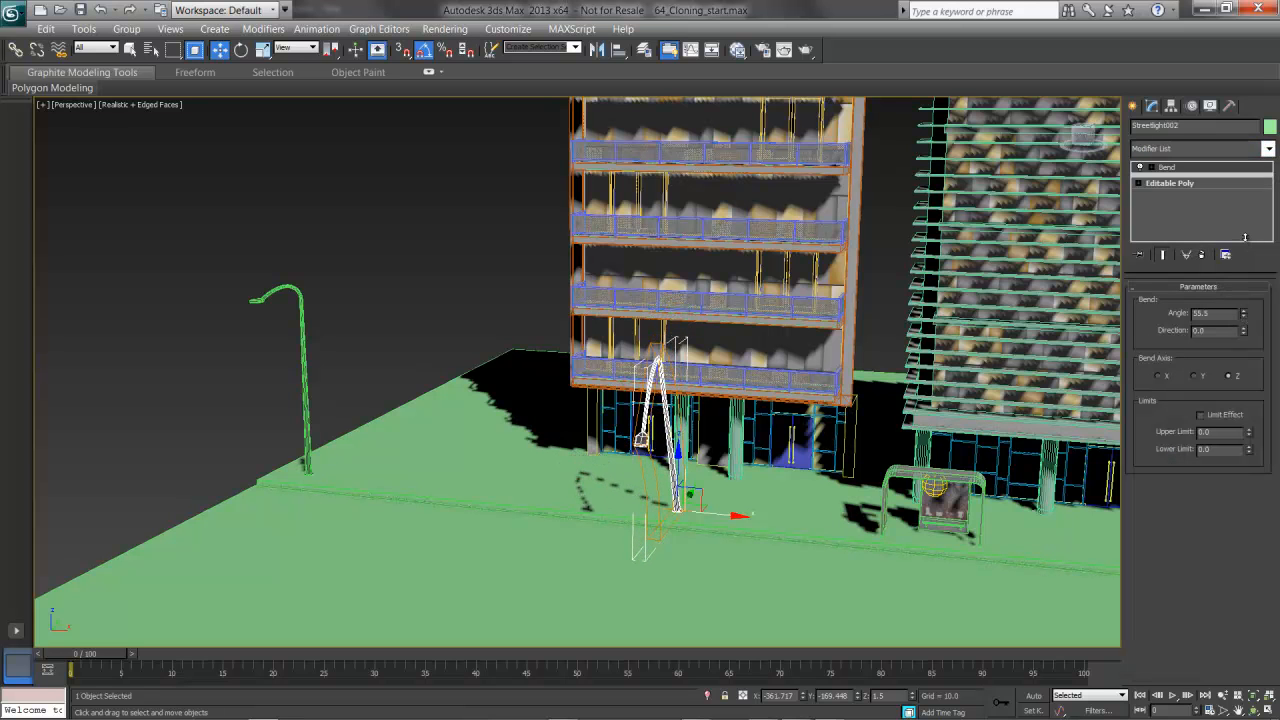
{"action": "left_click_drag", "start_coordinate": [1243, 330], "coordinate": [1243, 257]}
{"action": "mouse_move", "coordinate": [821, 459]}
{"action": "middle_mouse_down", "text": "alt"}
{"action": "mouse_move", "coordinate": [804, 456]}
{"action": "mouse_move", "coordinate": [830, 454]}
{"action": "mouse_move", "coordinate": [808, 457]}
{"action": "middle_mouse_up", "text": "alt"}
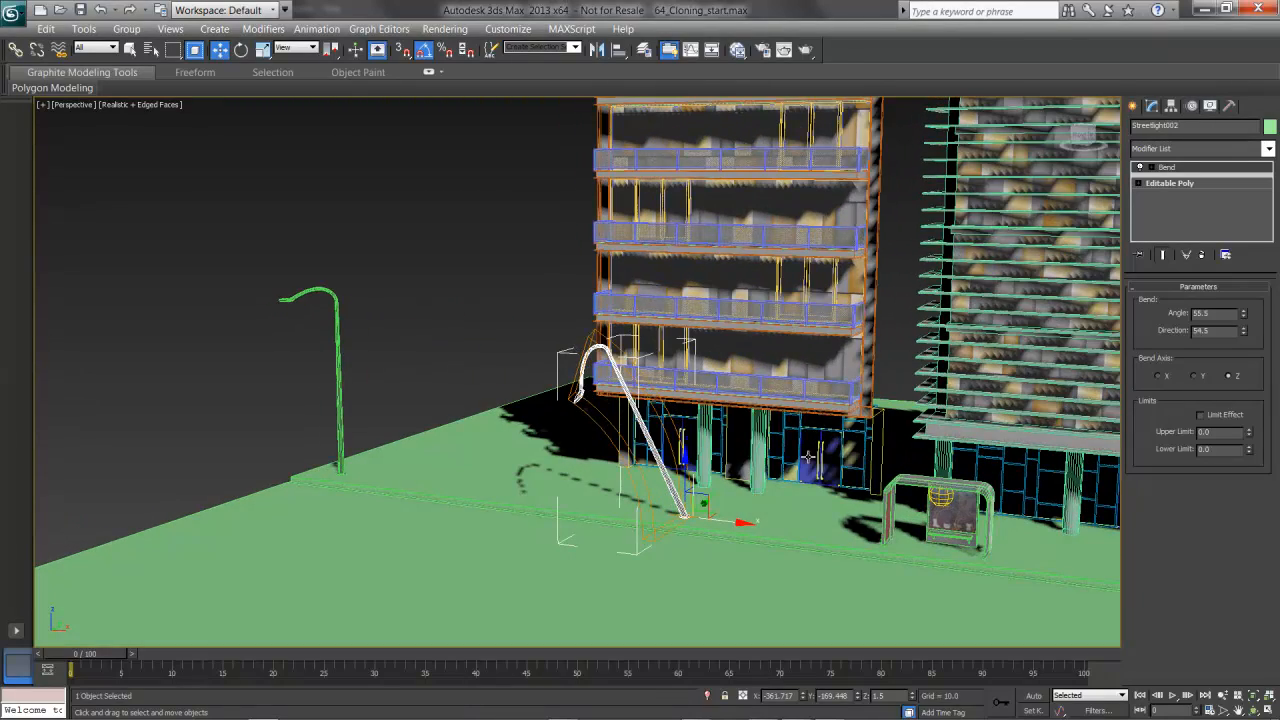
Raise the lamp-head vertices in the reference's Editable Poly level to about Z 379 and turn on the end-result display.
{"action": "left_click", "coordinate": [1197, 182]}
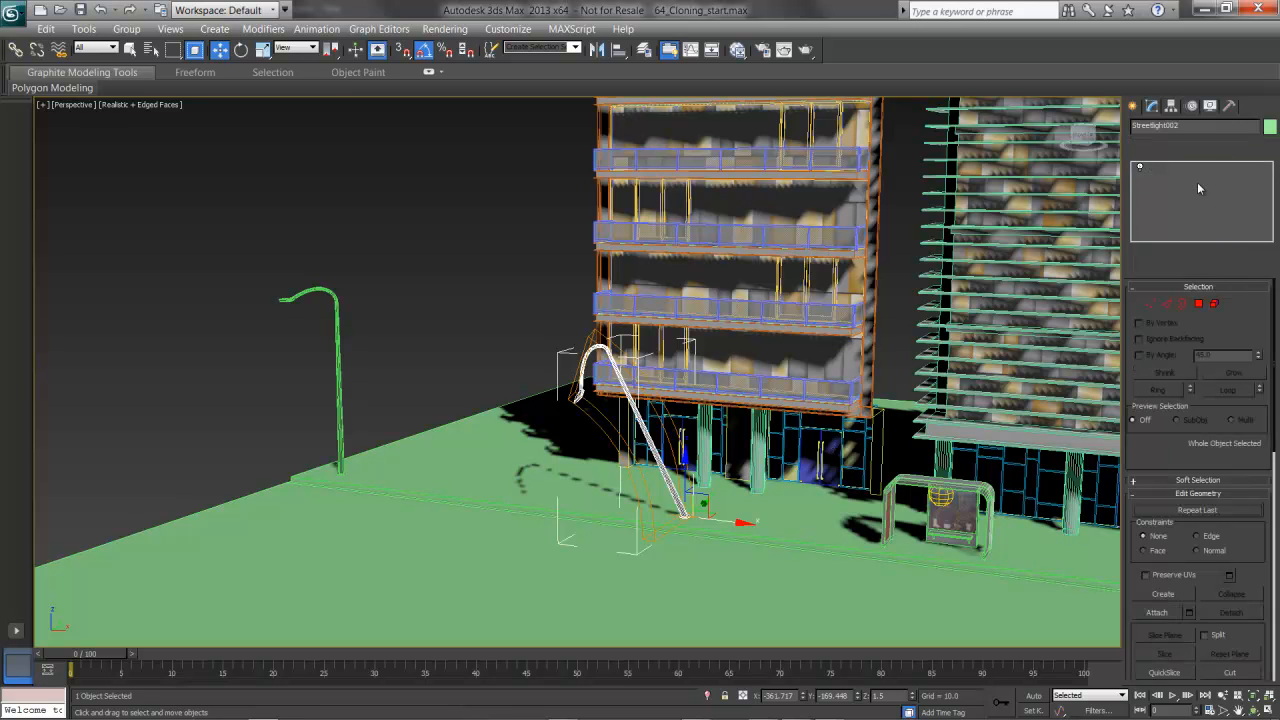
{"action": "left_click", "coordinate": [1150, 305]}
{"action": "left_click_drag", "start_coordinate": [763, 386], "coordinate": [766, 383]}
{"action": "left_click_drag", "start_coordinate": [669, 263], "coordinate": [678, 232]}
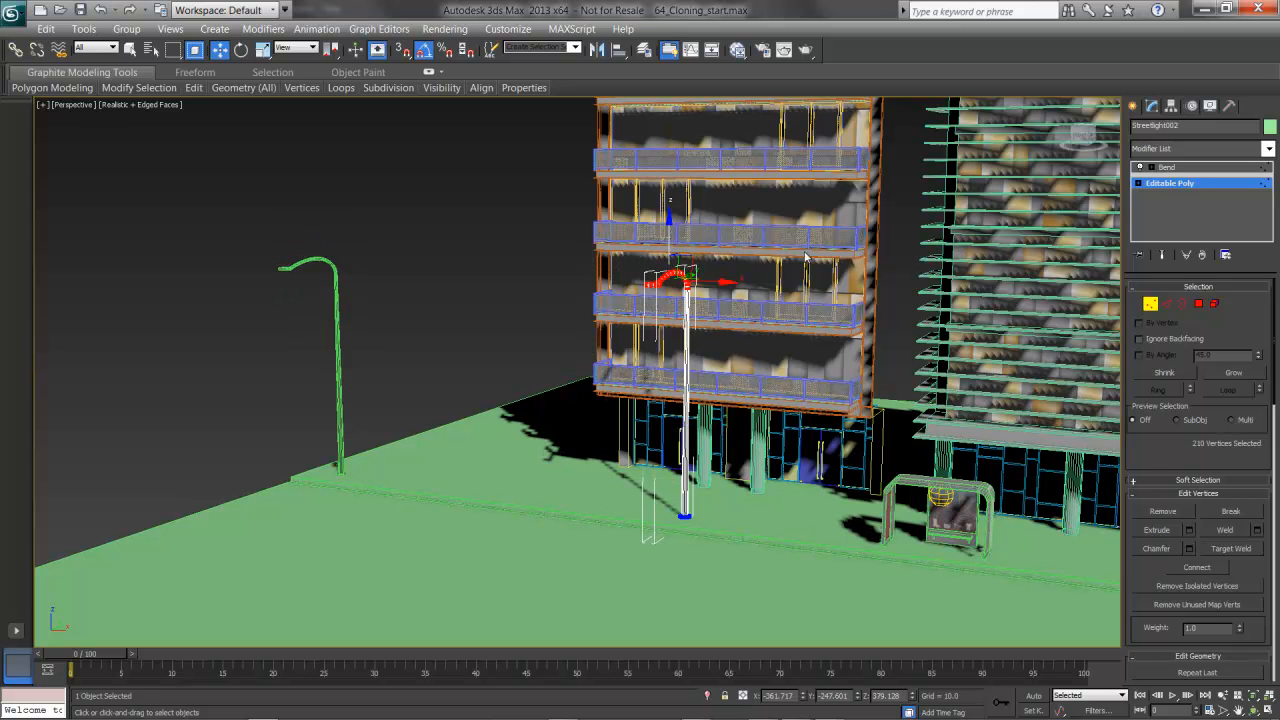
{"action": "left_click", "coordinate": [1163, 257]}
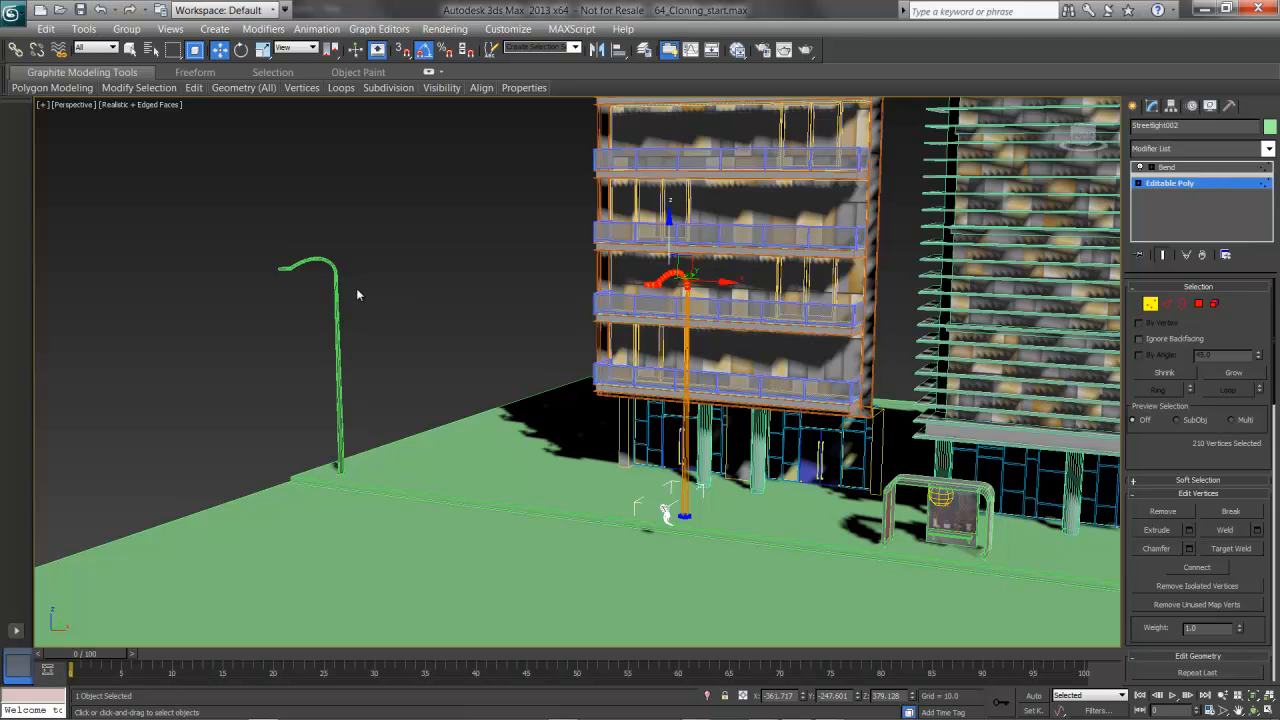
Insert a Poly Select modifier between the reference's Editable Poly and Bend, then delete the reference streetlight.
{"action": "left_click", "coordinate": [1170, 170]}
{"action": "left_click", "coordinate": [1188, 150]}
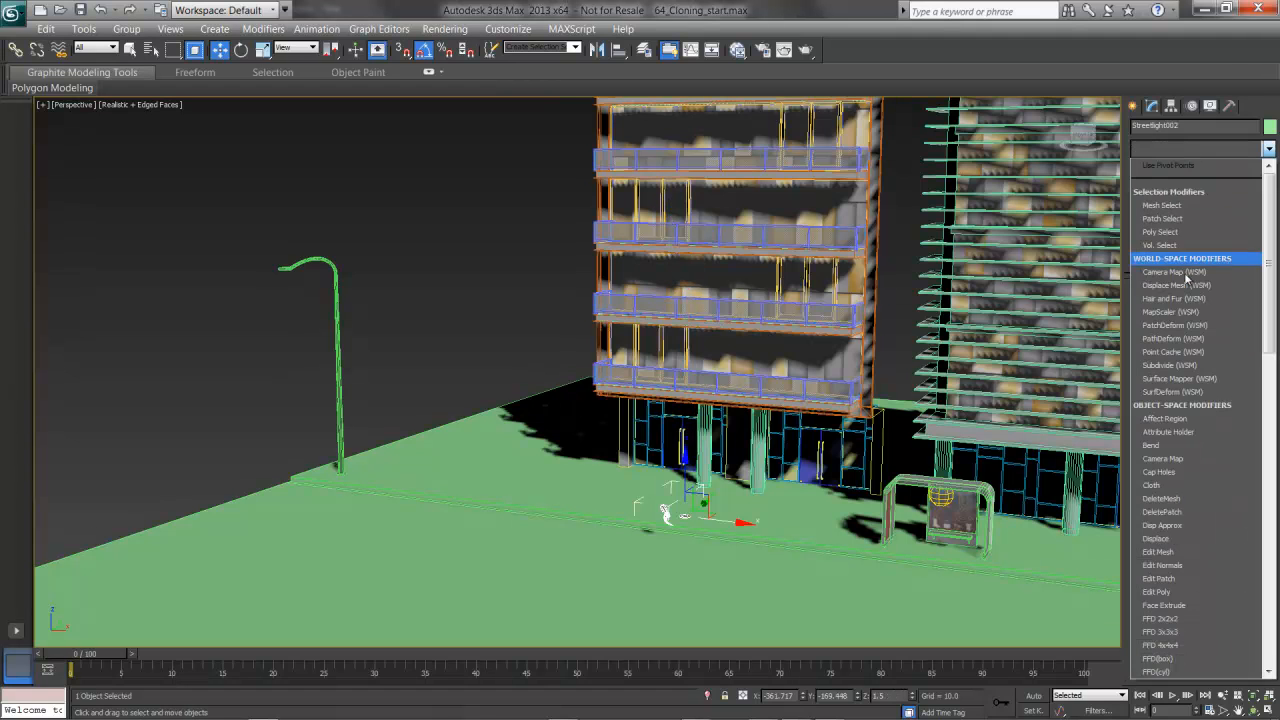
{"action": "left_click", "coordinate": [1197, 234]}
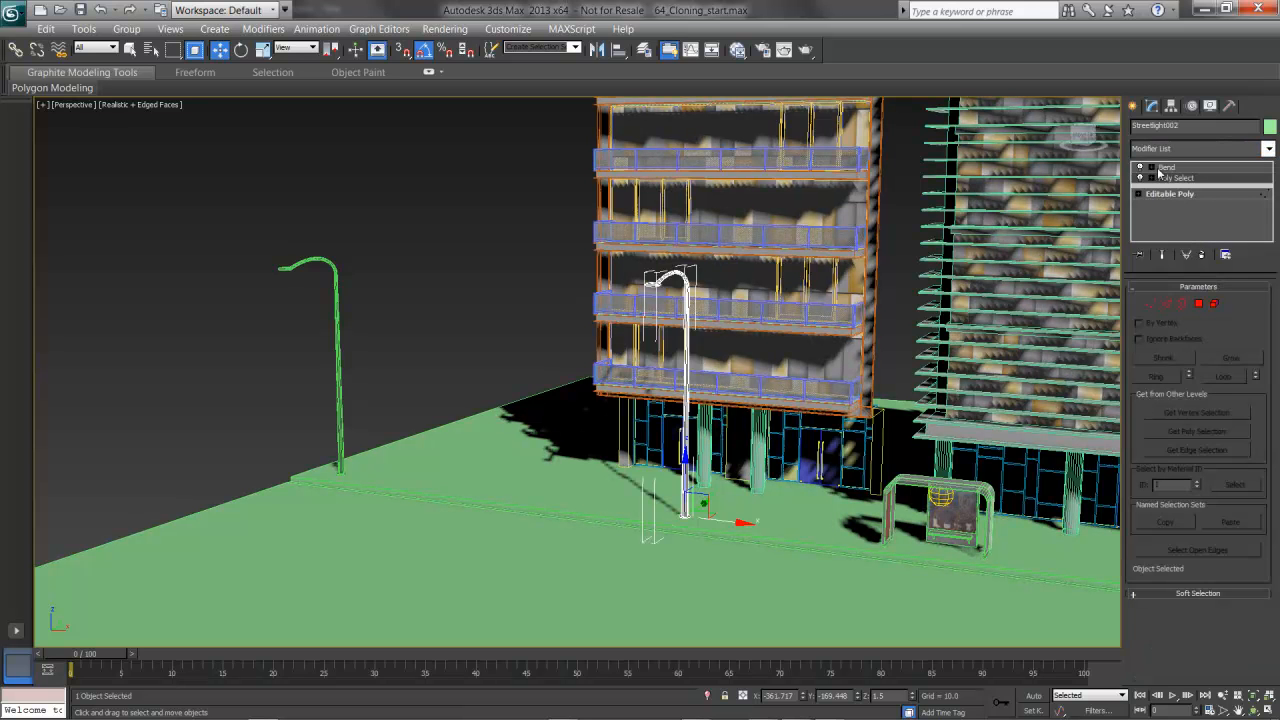
{"action": "left_click", "coordinate": [1162, 254]}
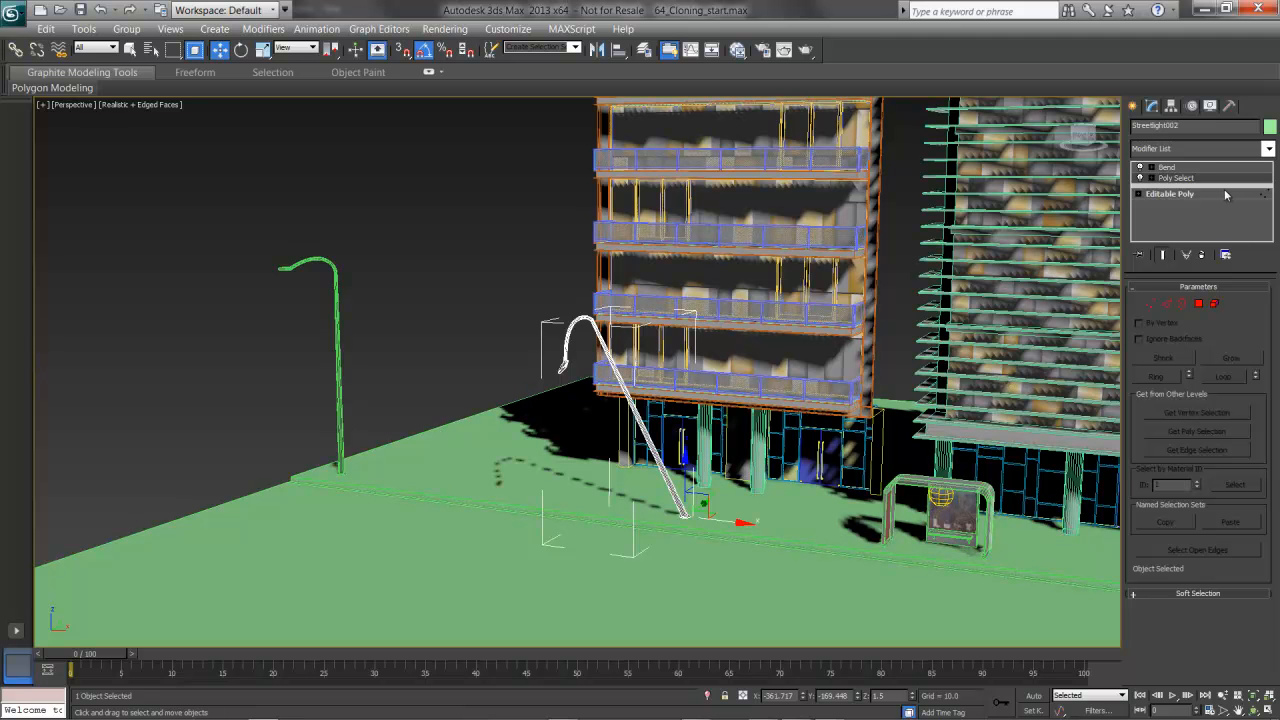
{"action": "key", "text": "Delete"}
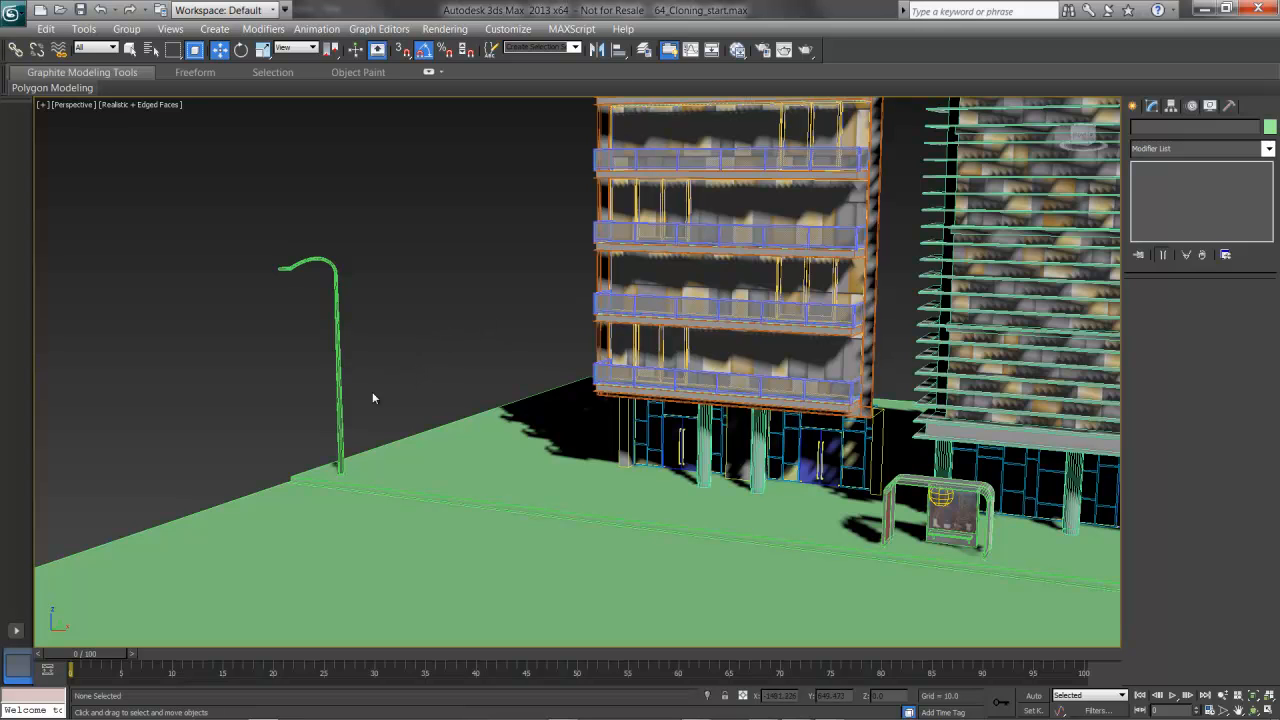
Start an Array of the original streetlight and set the incremental X move to 720 units.
{"action": "left_click", "coordinate": [339, 402]}
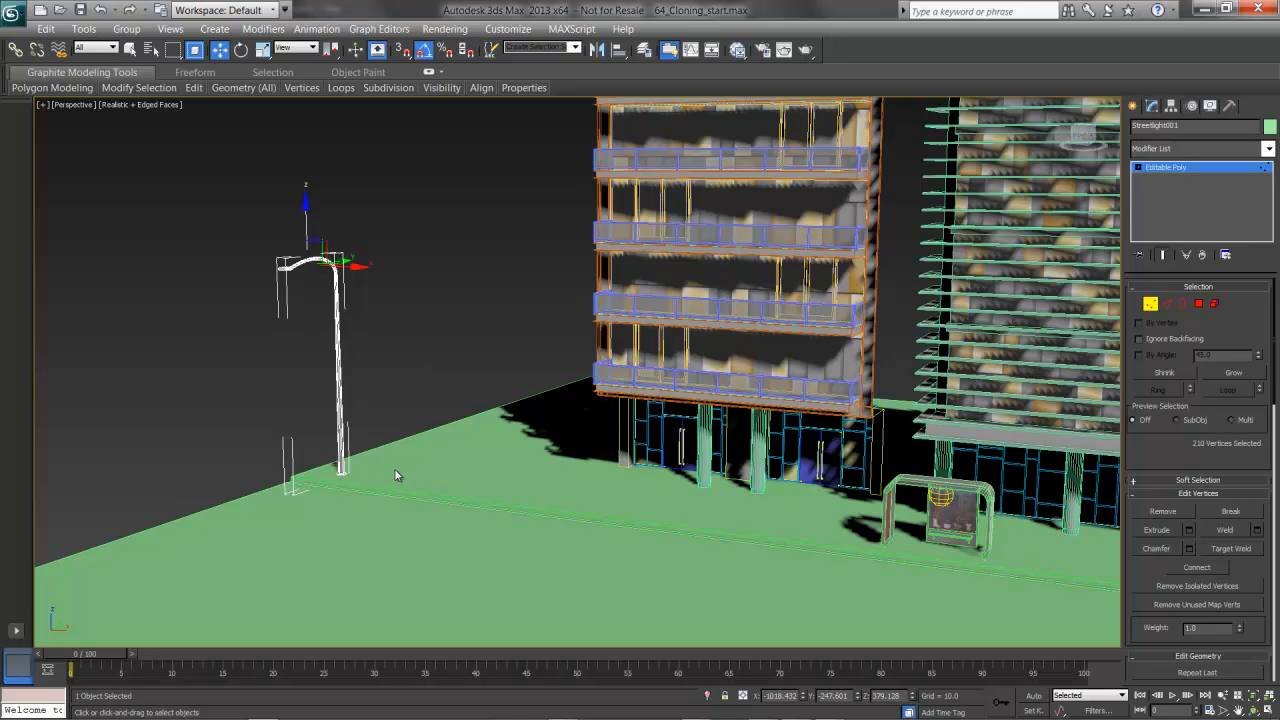
{"action": "left_click", "coordinate": [84, 30]}
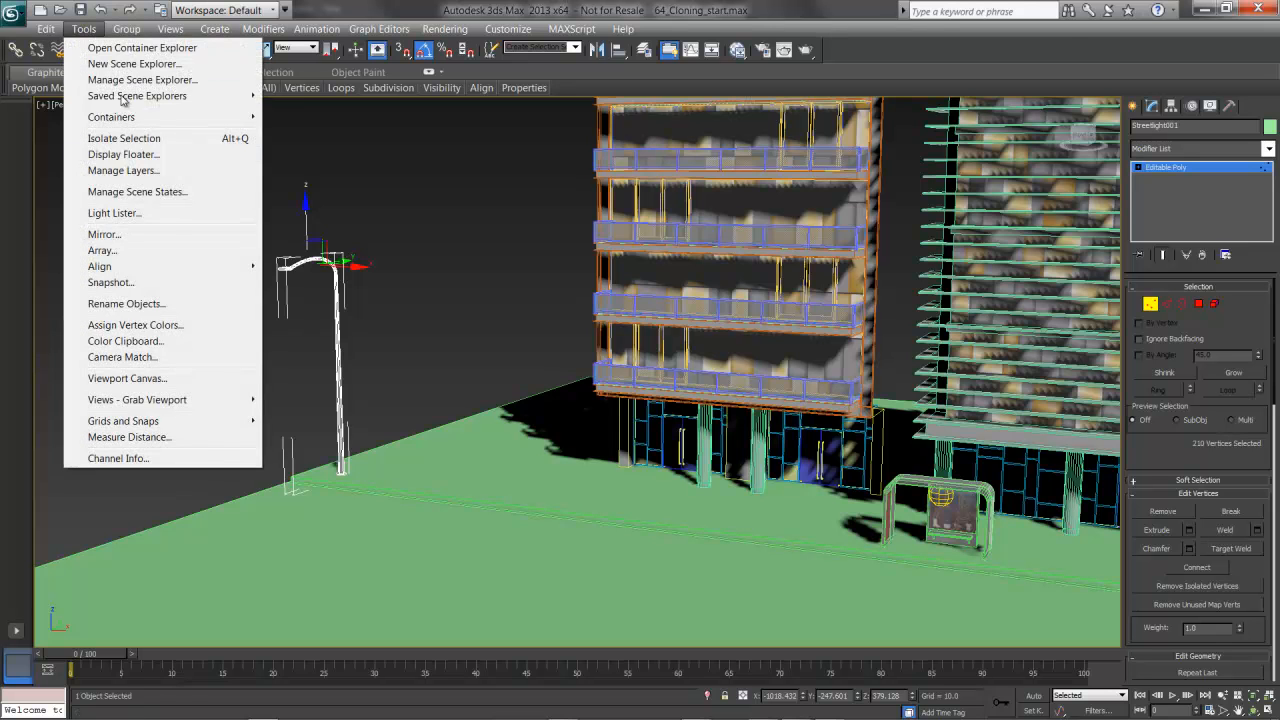
{"action": "left_click", "coordinate": [104, 250]}
{"action": "left_click_drag", "start_coordinate": [575, 216], "coordinate": [754, 130]}
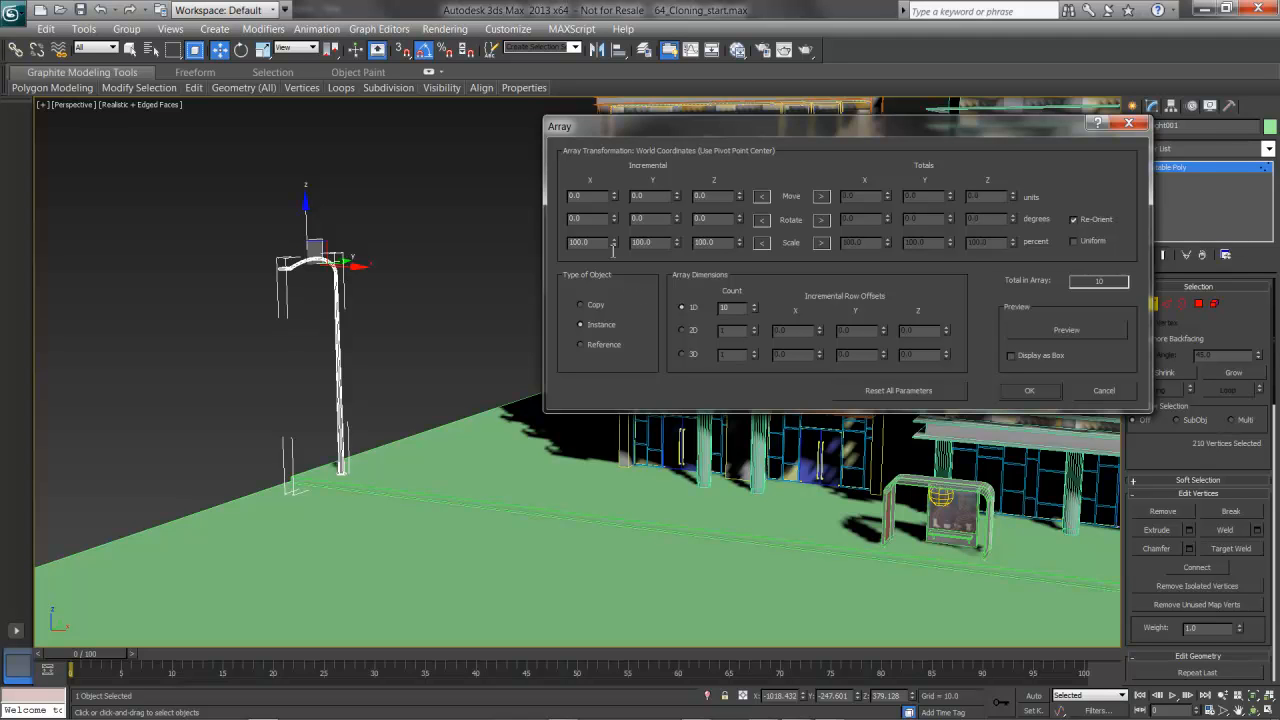
{"action": "double_click", "coordinate": [590, 196]}
{"action": "type", "text": "720"}
{"action": "key", "text": "Tab"}
{"action": "double_click", "coordinate": [588, 196]}
{"action": "type", "text": "60'"}
{"action": "key", "text": "Tab"}
Set the 1D array count to 6, preview the streetlights and create them as instances.
{"action": "double_click", "coordinate": [733, 307]}
{"action": "type", "text": "6"}
{"action": "left_click", "coordinate": [1047, 330]}
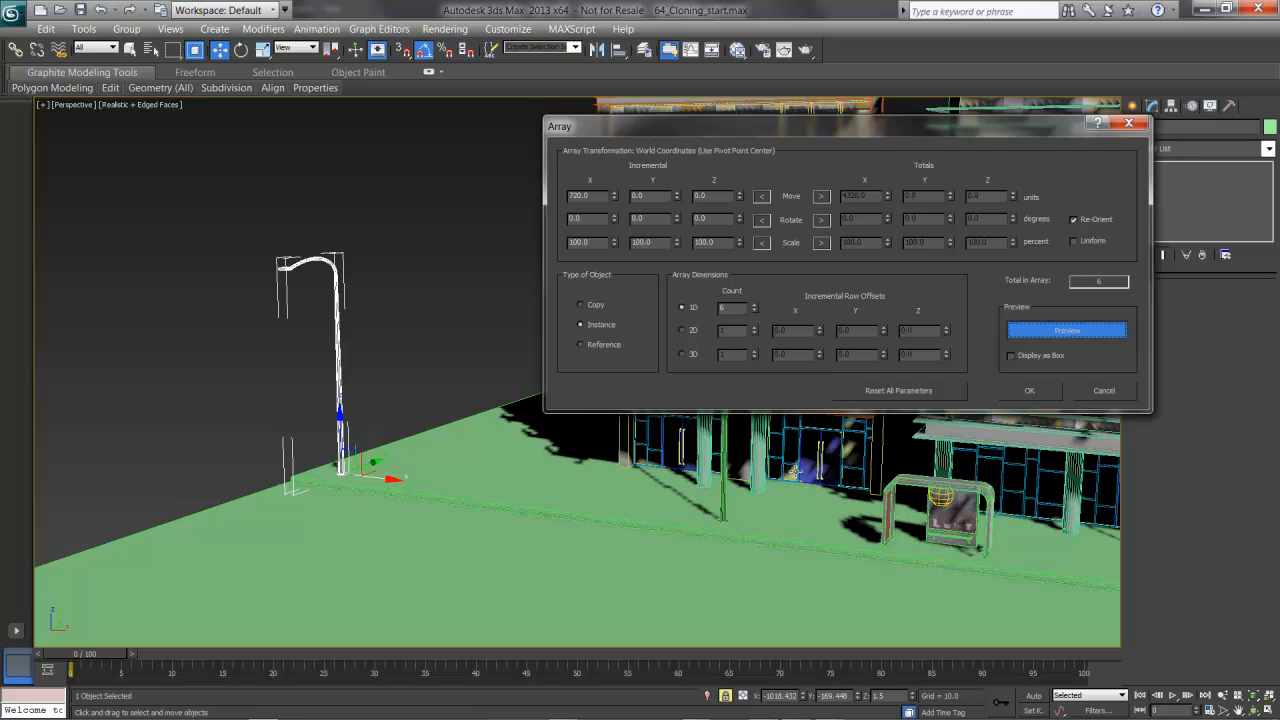
{"action": "left_click_drag", "start_coordinate": [951, 137], "coordinate": [638, 149]}
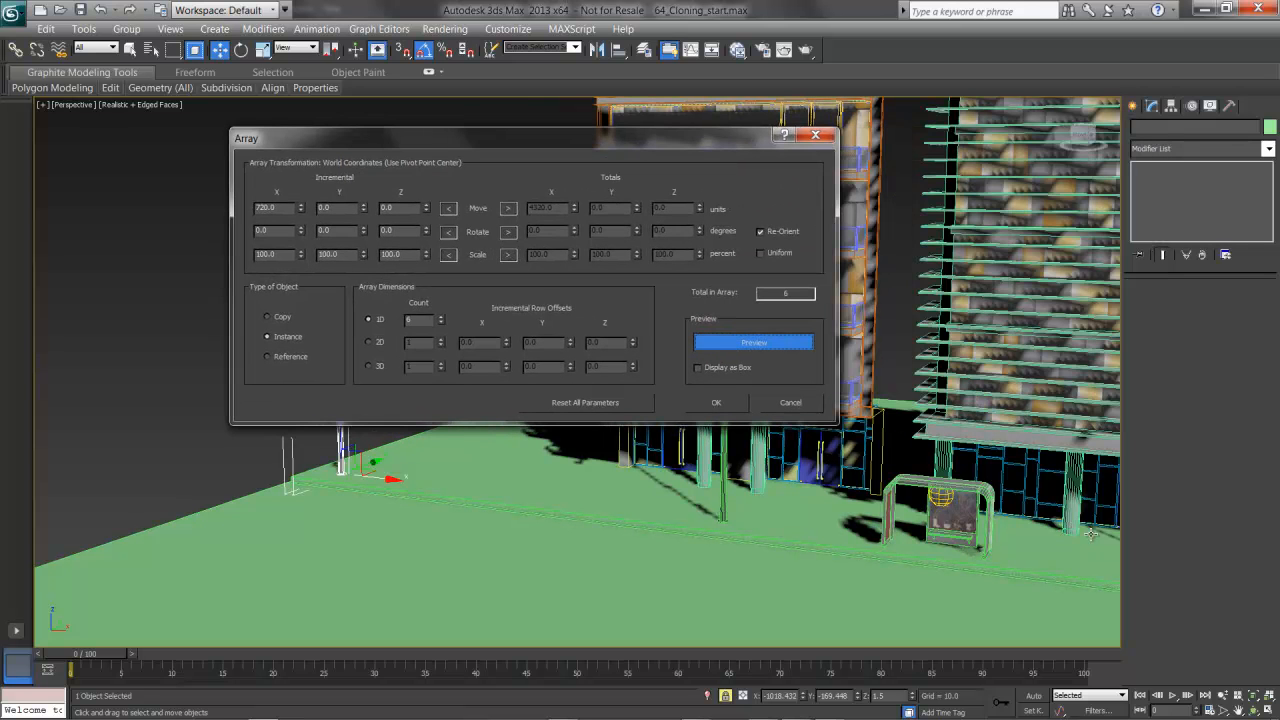
{"action": "left_click", "coordinate": [714, 406]}
Clone the tram stop group along the X axis as one instance near the last streetlight, at about X 2392.
{"action": "middle_click_drag", "start_coordinate": [712, 402], "coordinate": [619, 376]}
{"action": "scroll", "coordinate": [619, 376], "scroll_direction": "down", "scroll_amount": 4}
{"action": "middle_click_drag", "start_coordinate": [902, 417], "coordinate": [713, 405]}
{"action": "mouse_move", "coordinate": [810, 417]}
{"action": "middle_mouse_down"}
{"action": "mouse_move", "coordinate": [666, 402]}
{"action": "mouse_move", "coordinate": [690, 431]}
{"action": "mouse_move", "coordinate": [652, 429]}
{"action": "mouse_move", "coordinate": [728, 446]}
{"action": "middle_mouse_up"}
{"action": "middle_click_drag", "start_coordinate": [318, 412], "coordinate": [573, 489]}
{"action": "scroll", "coordinate": [562, 450], "scroll_direction": "up", "scroll_amount": 3}
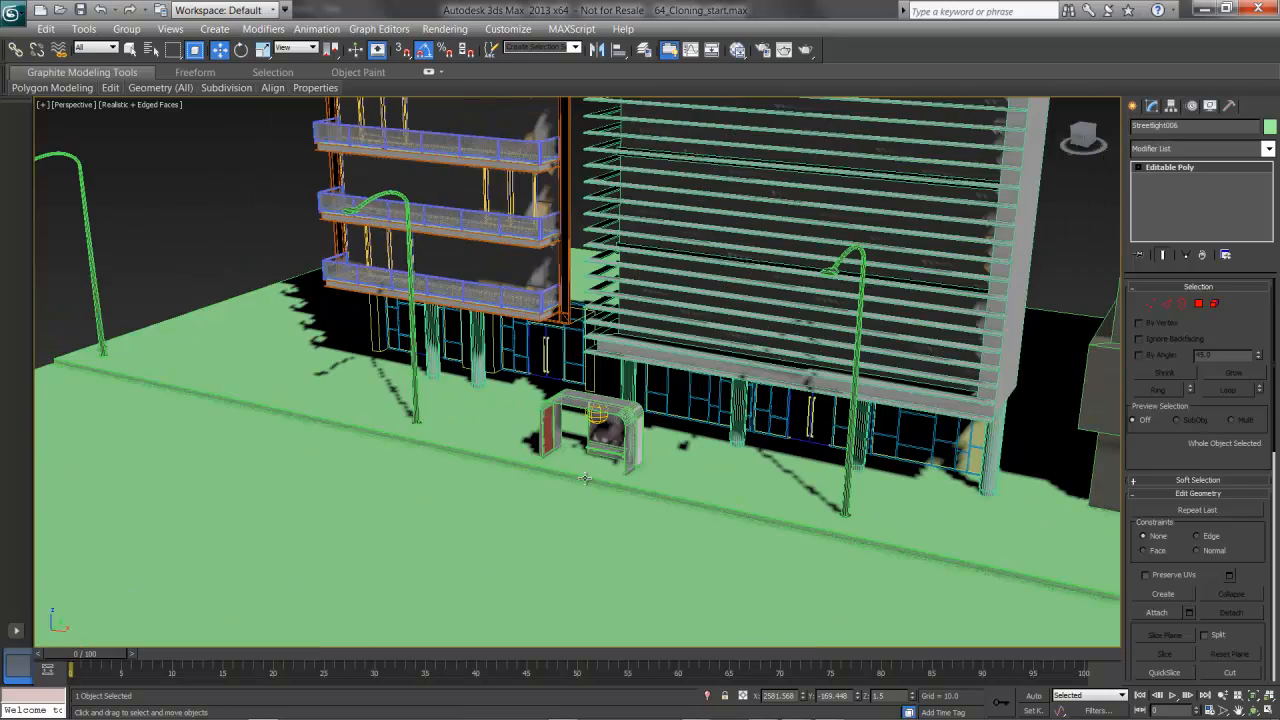
{"action": "left_click", "coordinate": [606, 418]}
{"action": "middle_click_drag", "start_coordinate": [759, 488], "coordinate": [492, 408], "text": "alt"}
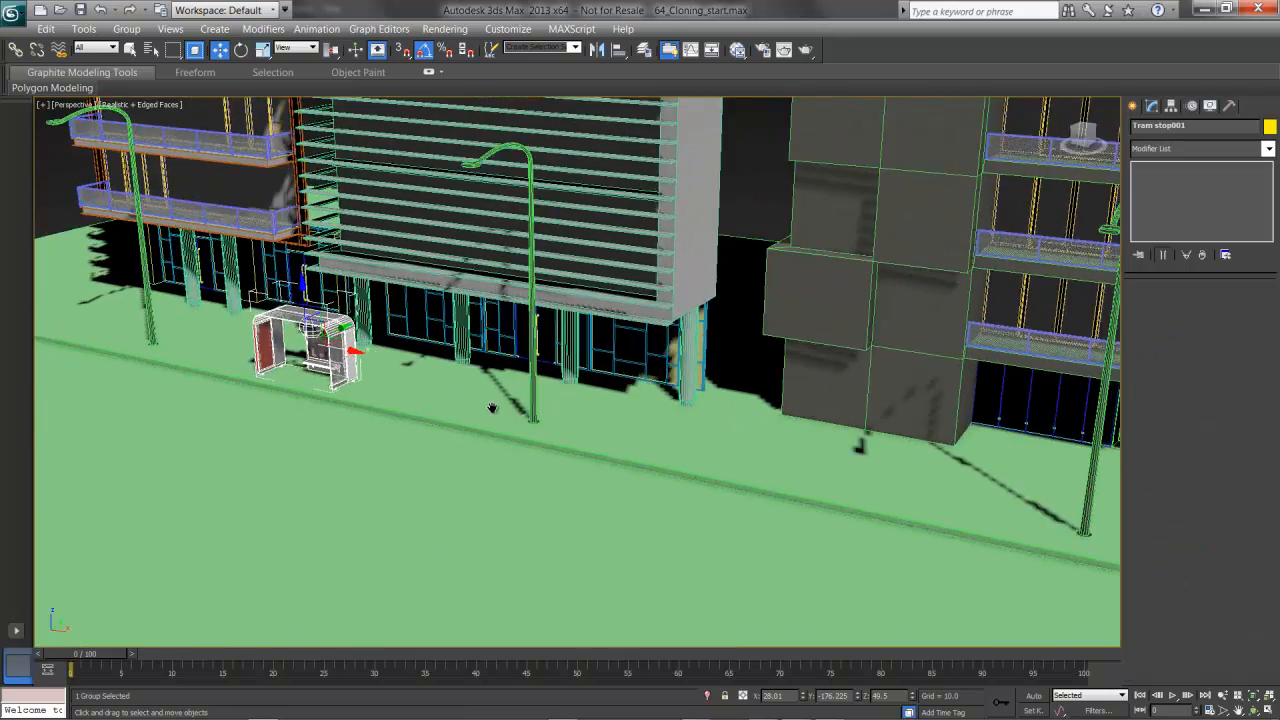
{"action": "scroll", "coordinate": [492, 408], "scroll_direction": "down", "scroll_amount": 3}
{"action": "middle_click_drag", "start_coordinate": [735, 463], "coordinate": [557, 429]}
{"action": "scroll", "coordinate": [556, 429], "scroll_direction": "down", "scroll_amount": 3}
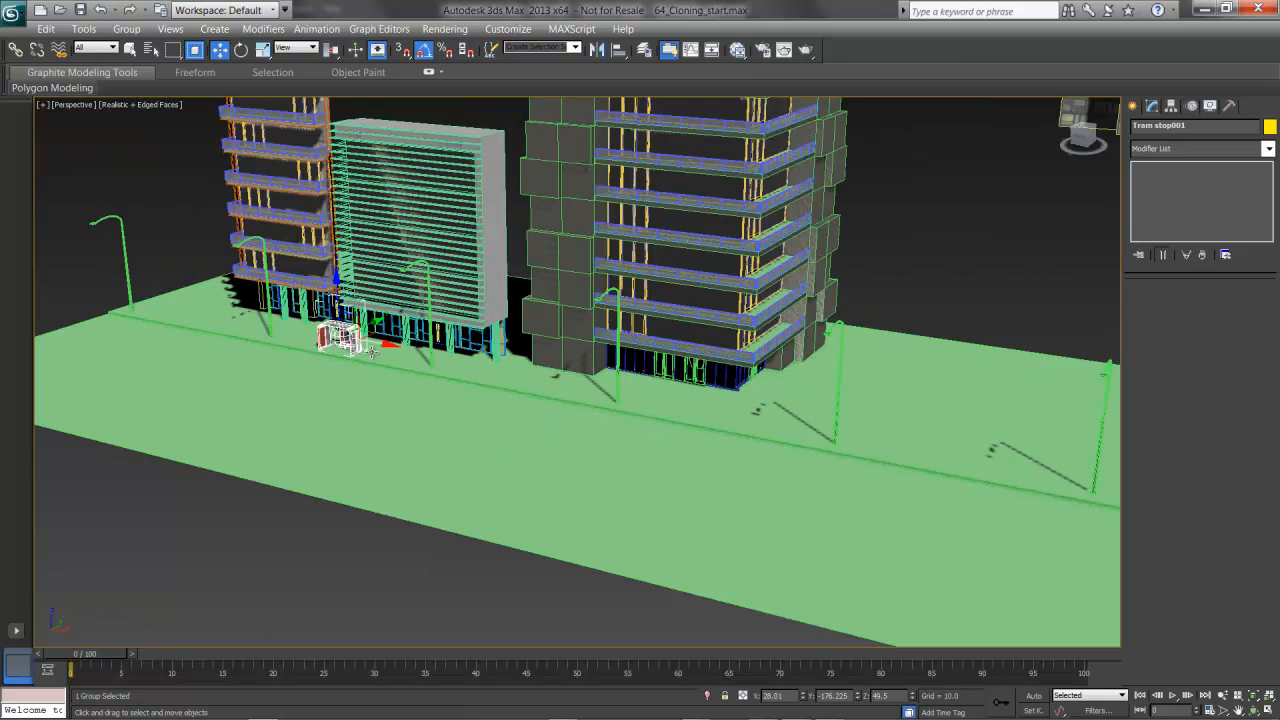
{"action": "mouse_move", "coordinate": [386, 343]}
{"action": "left_mouse_down", "text": "shift"}
{"action": "mouse_move", "coordinate": [641, 422]}
{"action": "mouse_move", "coordinate": [929, 537]}
{"action": "mouse_move", "coordinate": [1020, 548]}
{"action": "mouse_move", "coordinate": [1056, 580]}
{"action": "left_mouse_up", "text": "shift"}
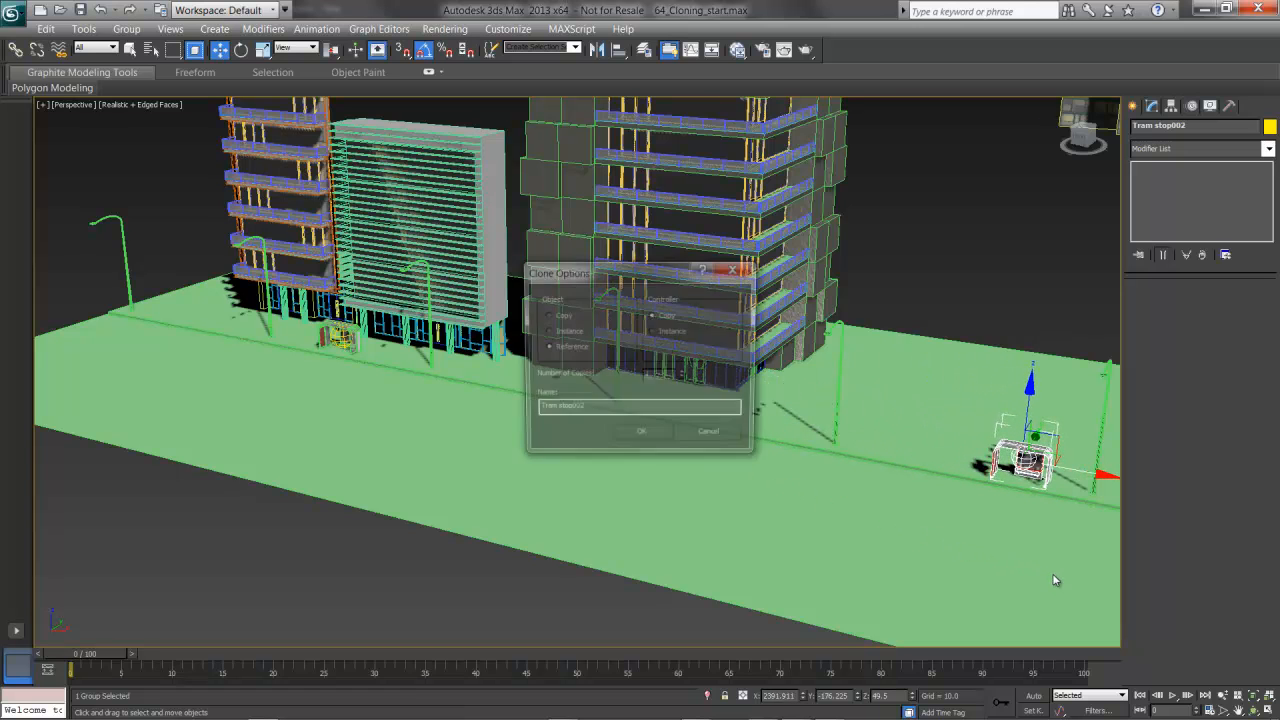
{"action": "left_click", "coordinate": [553, 332]}
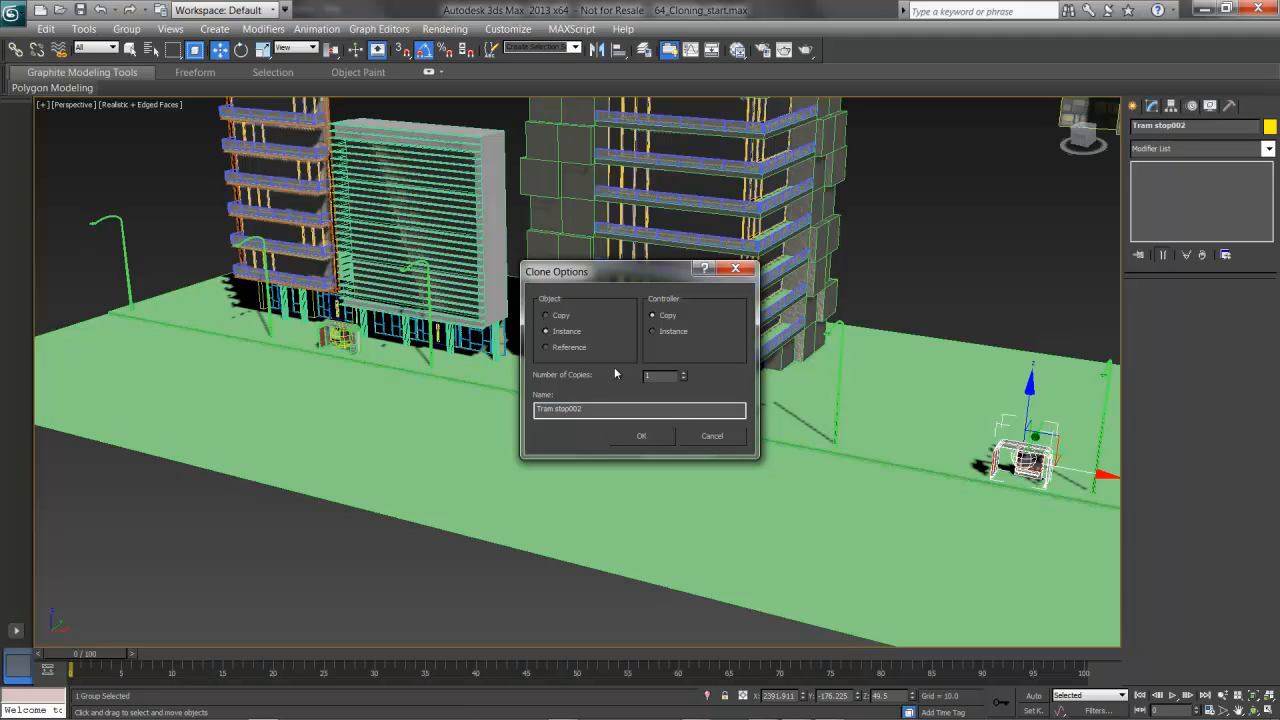
{"action": "left_click", "coordinate": [641, 435]}
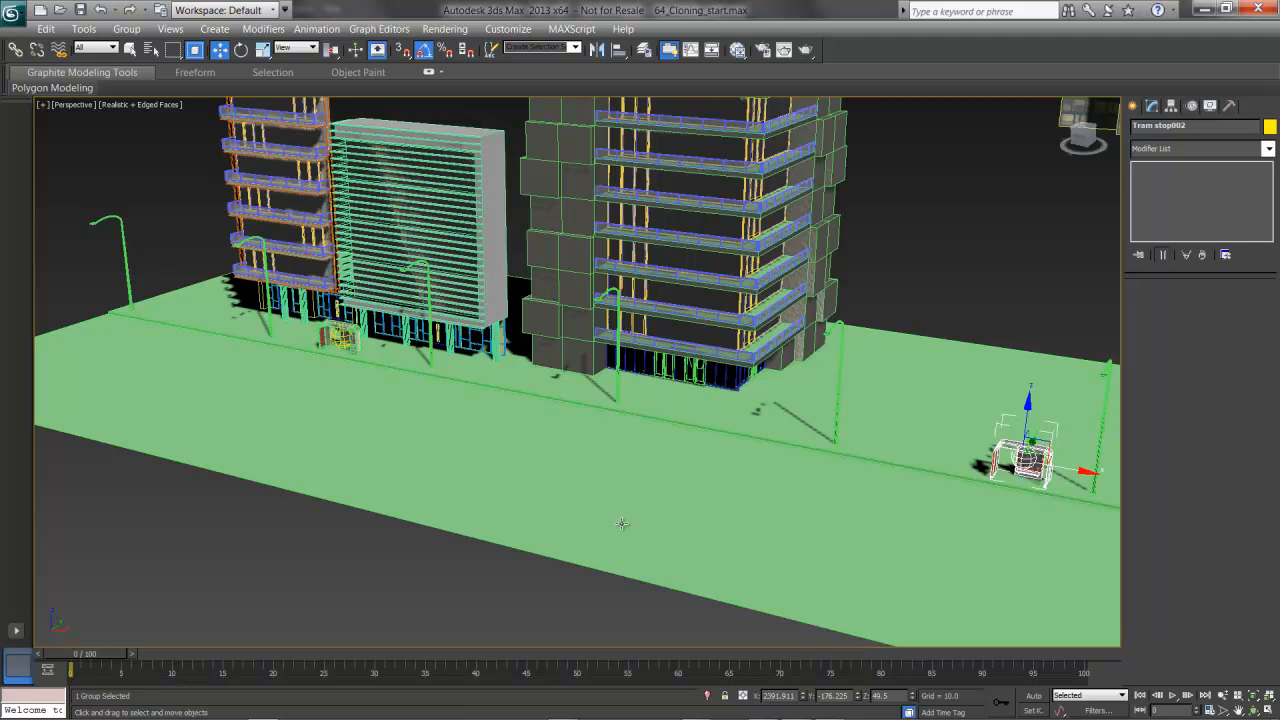
Clone the last streetlight in the row, beside the second tram stop, in place.
{"action": "left_click", "coordinate": [954, 301]}
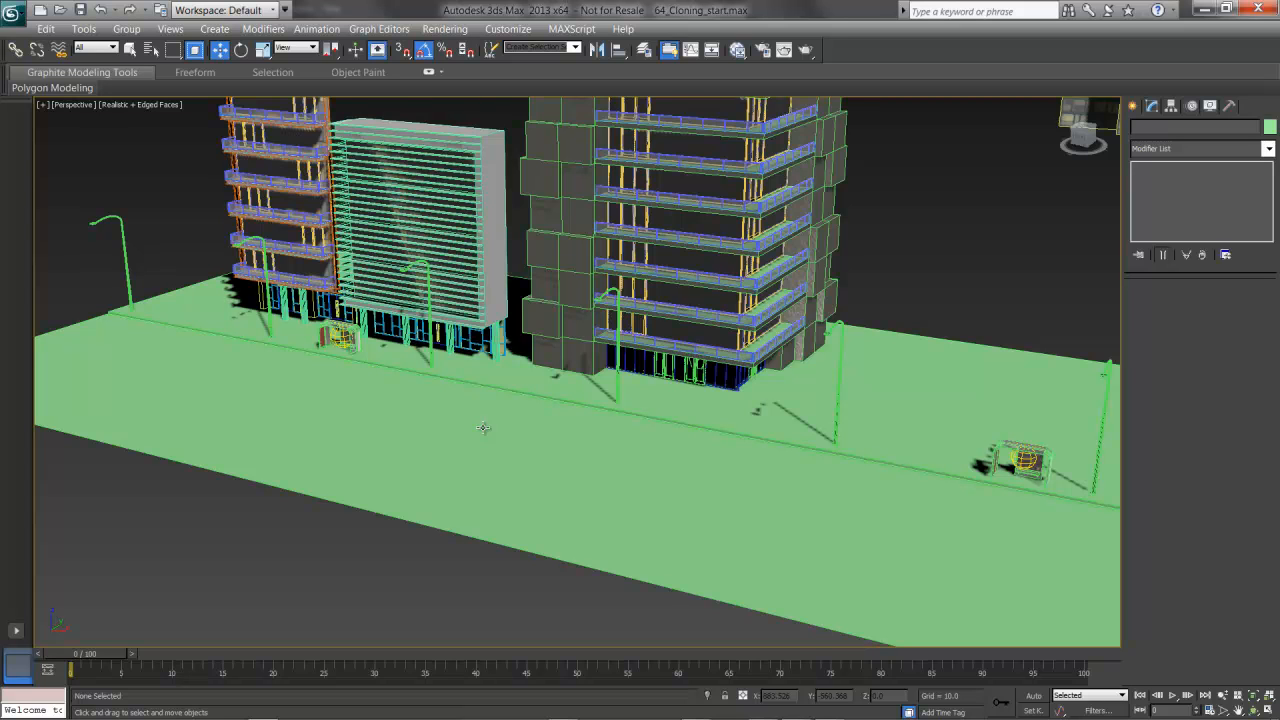
{"action": "middle_click_drag", "start_coordinate": [836, 404], "coordinate": [335, 299]}
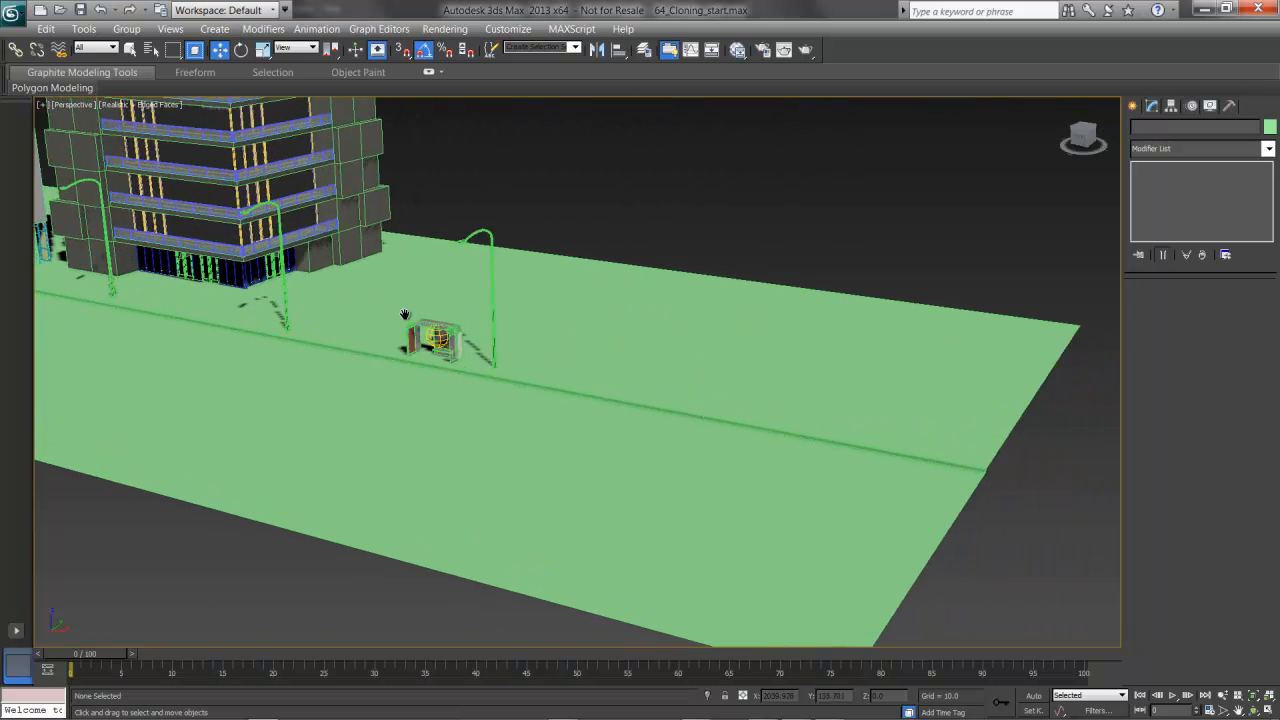
{"action": "left_click", "coordinate": [471, 233]}
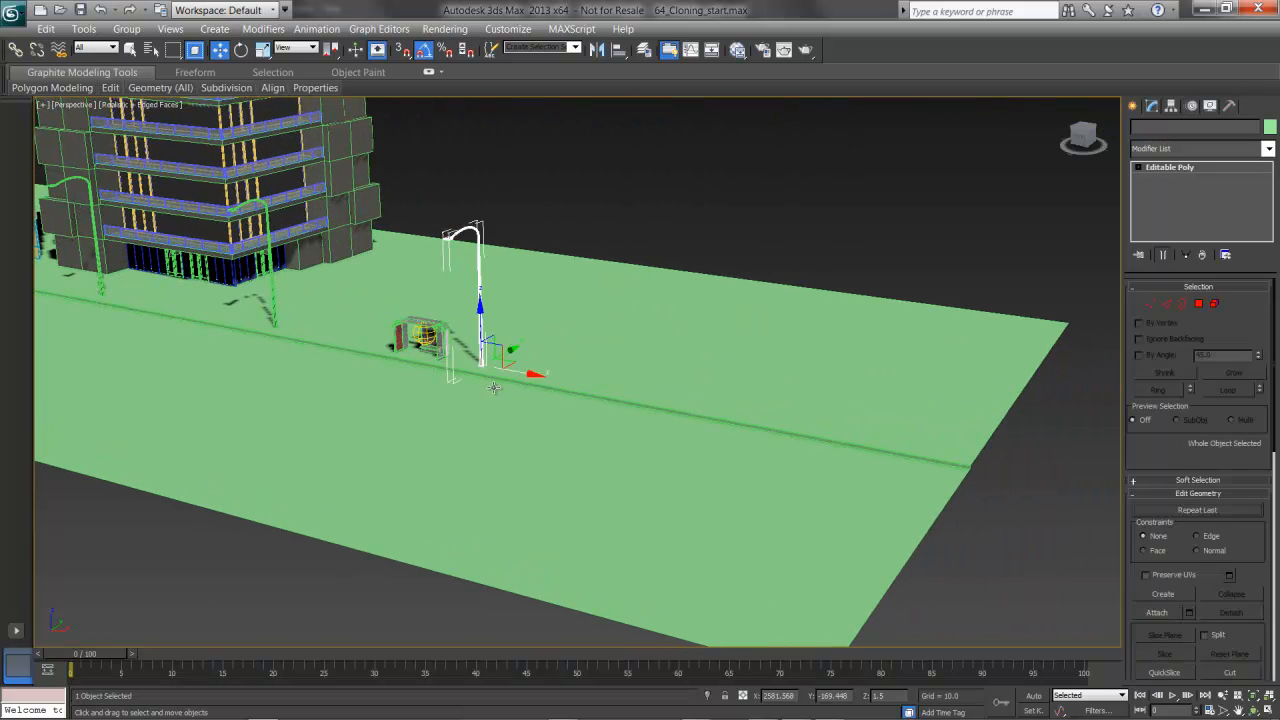
{"action": "key", "text": "ctrl+v"}
{"action": "left_click", "coordinate": [580, 427]}
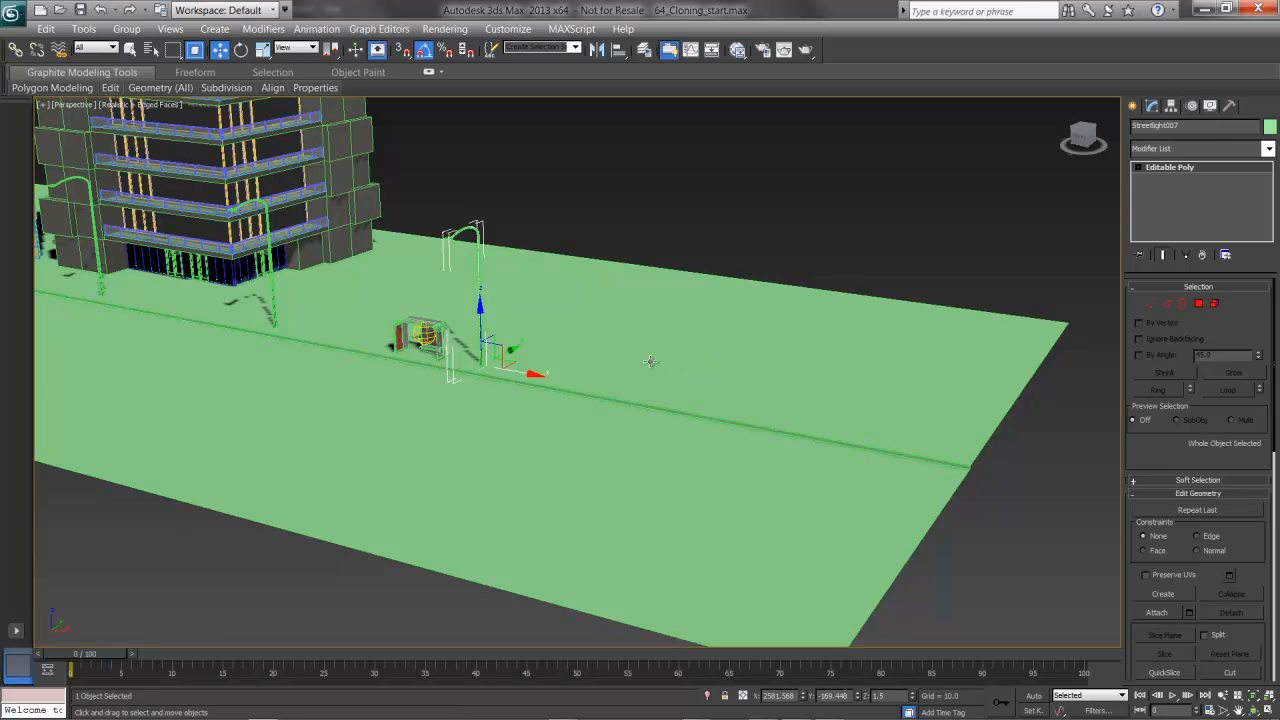
Offset the cloned streetlight 720 units along the world X axis using exact Move transform values.
{"action": "right_click", "coordinate": [650, 361]}
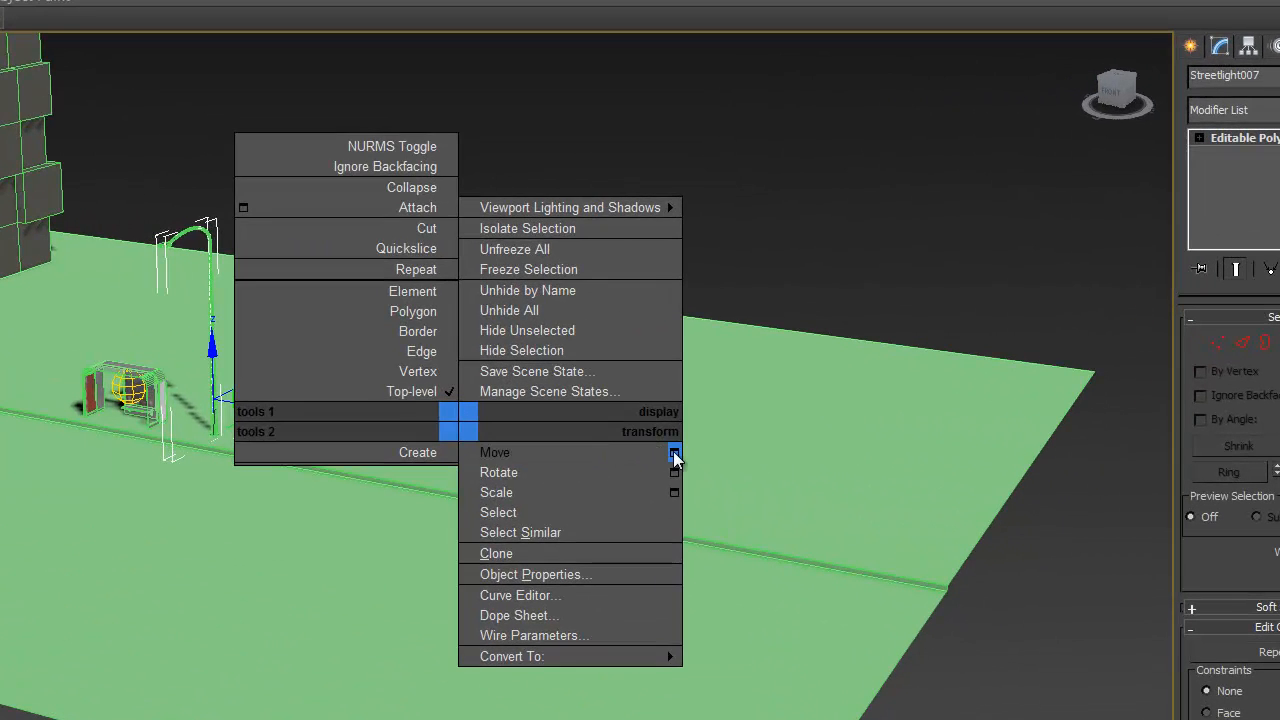
{"action": "left_click", "coordinate": [675, 455]}
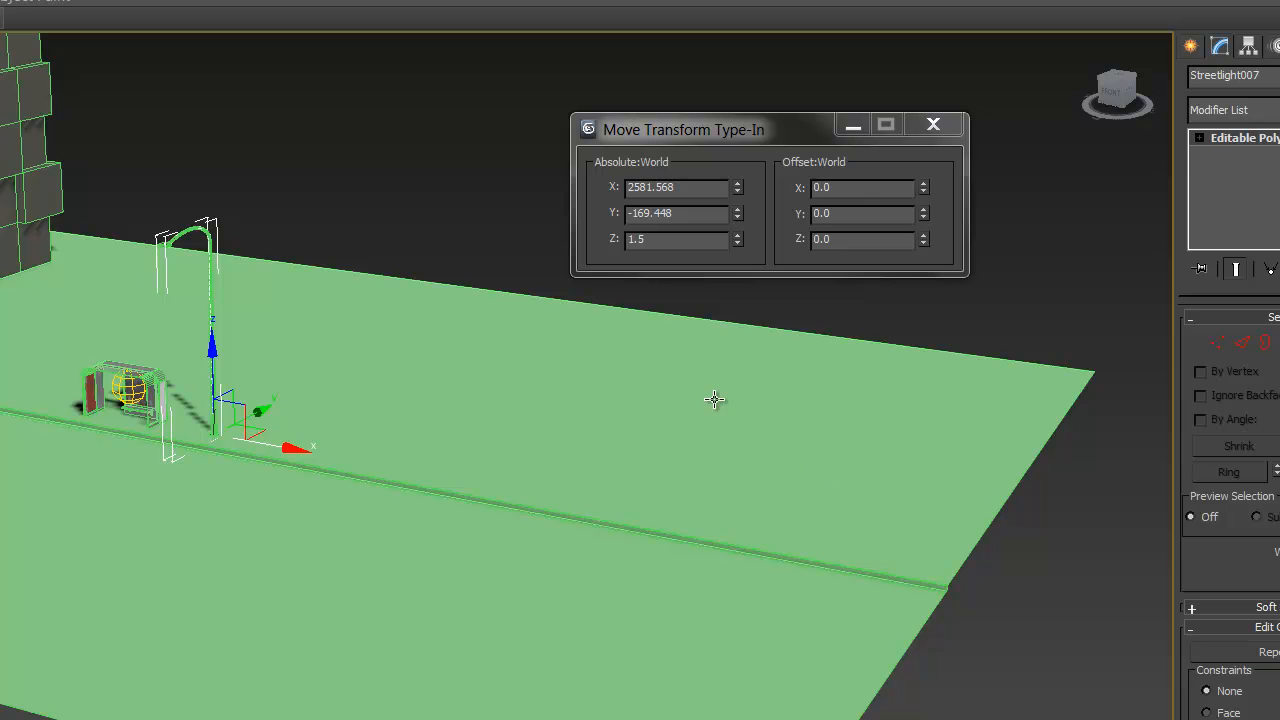
{"action": "left_click", "coordinate": [857, 188]}
{"action": "type", "text": "720"}
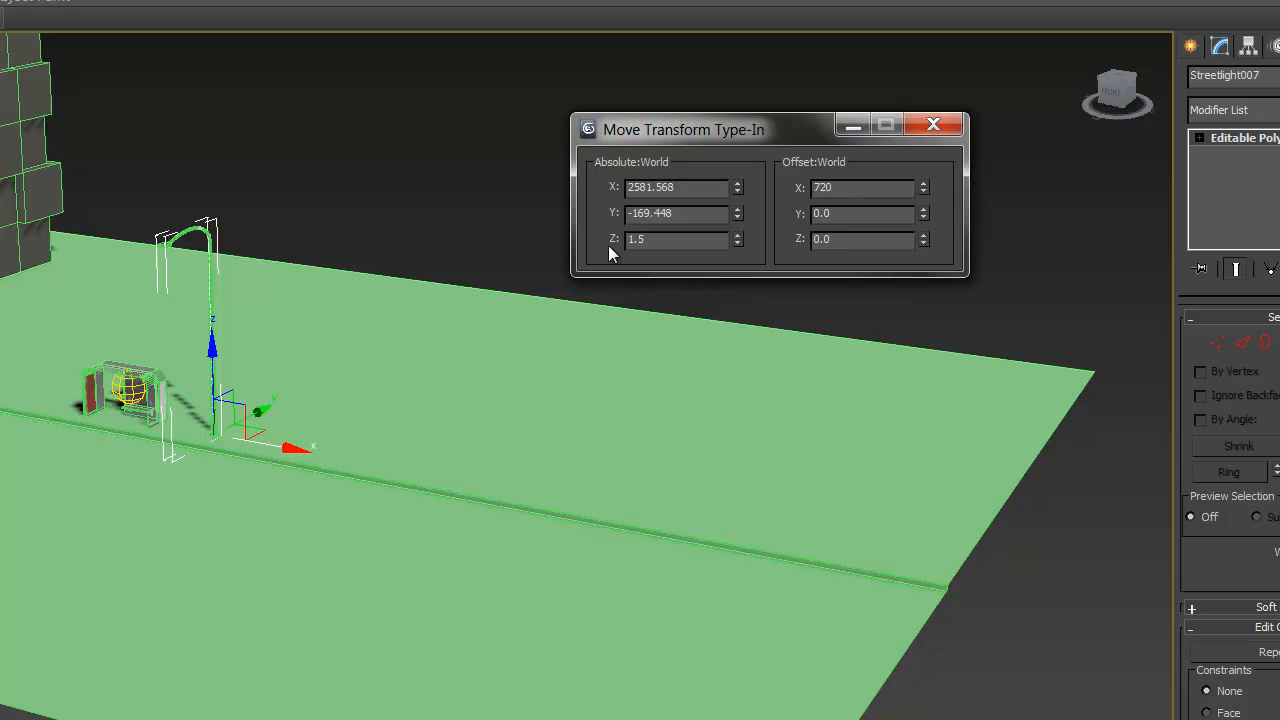
{"action": "key", "text": "Return"}
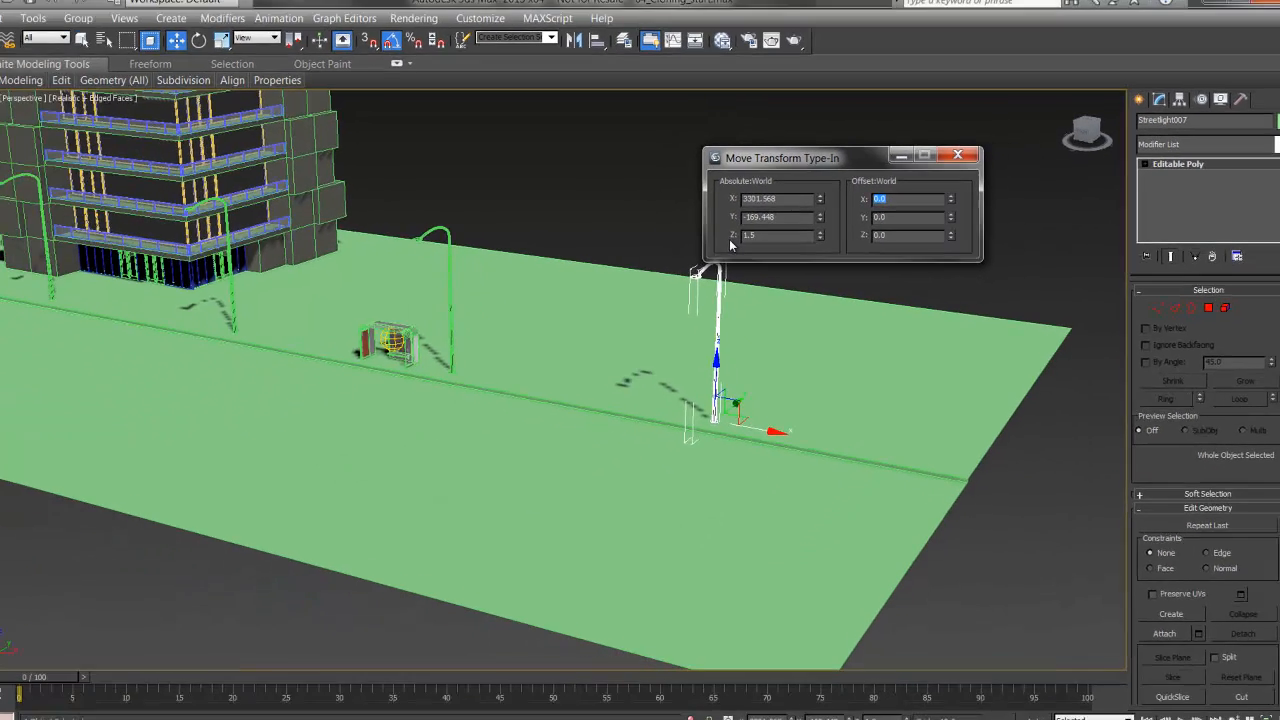